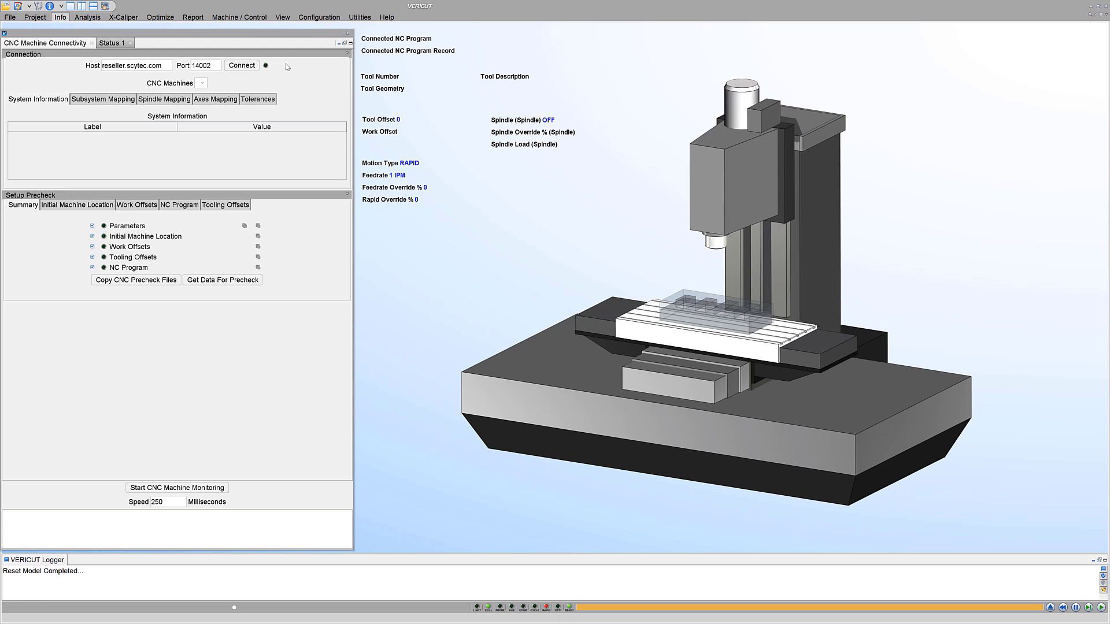
# Connect to host reseller.scytec.com on port 14002 and choose 1:Focas Simulator as the CNC machine.
pyautogui.click(252, 68)
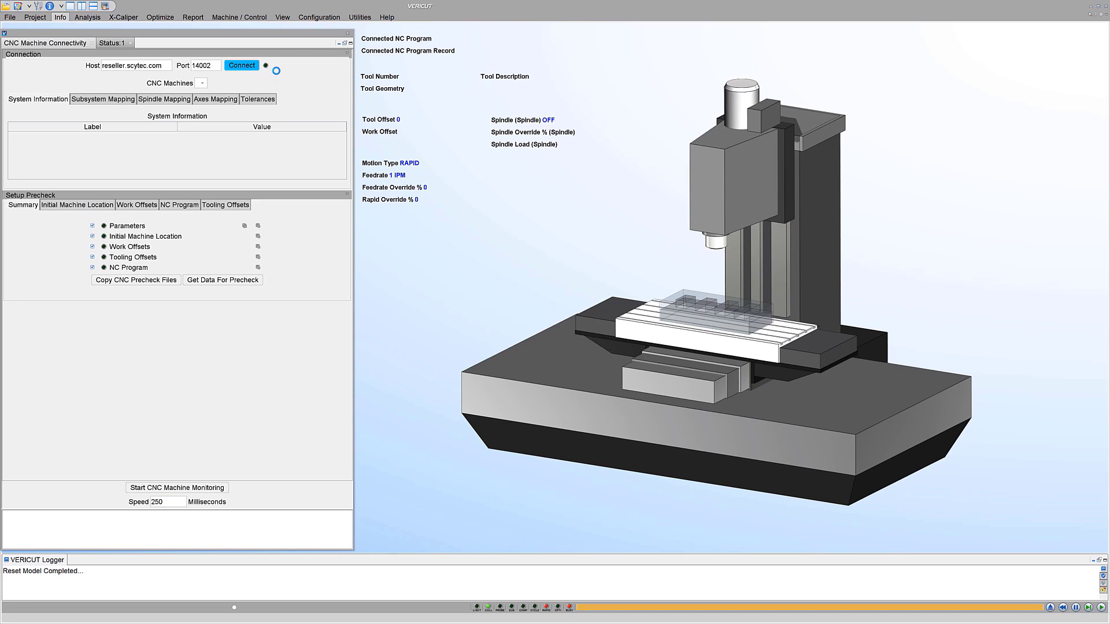
pyautogui.click(232, 84)
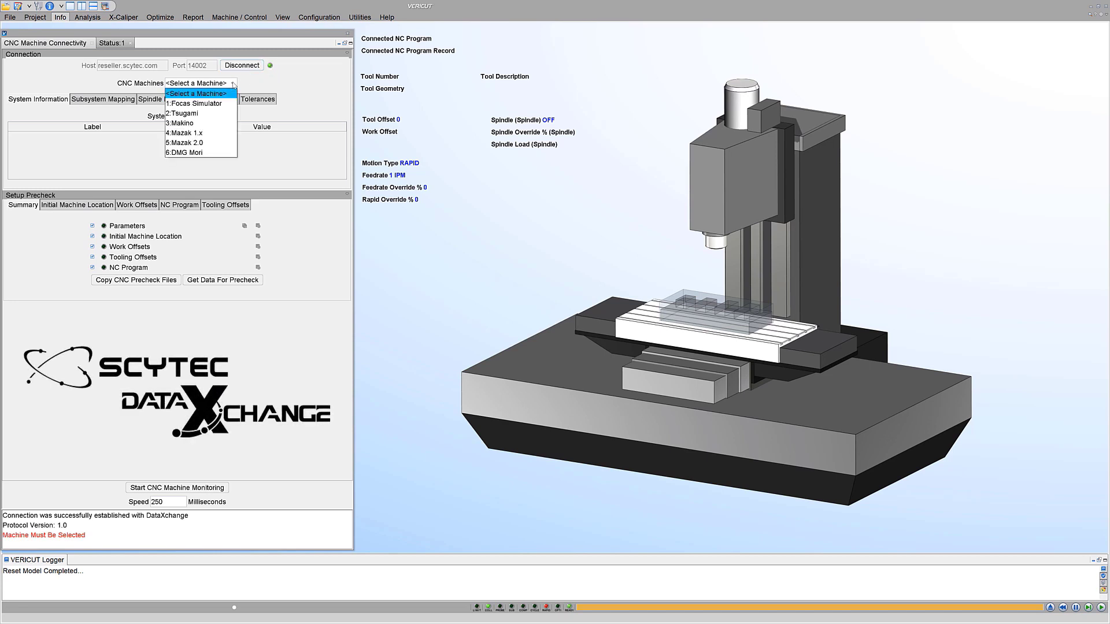
pyautogui.click(208, 104)
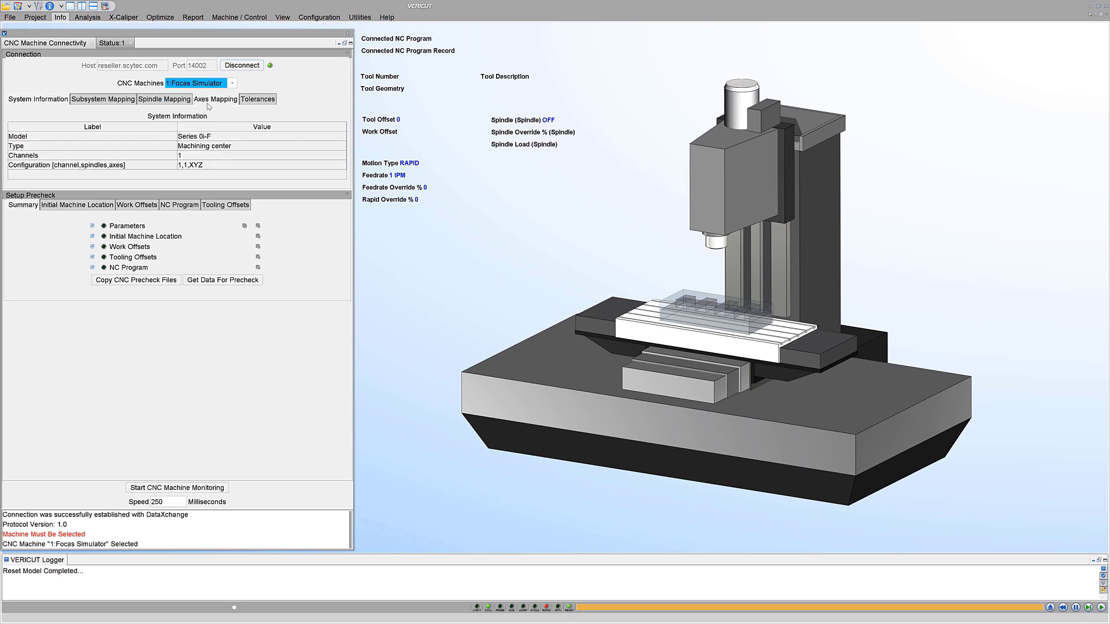
# Start live monitoring of the connected CNC machine at a speed of 250 milliseconds.
pyautogui.click(223, 487)
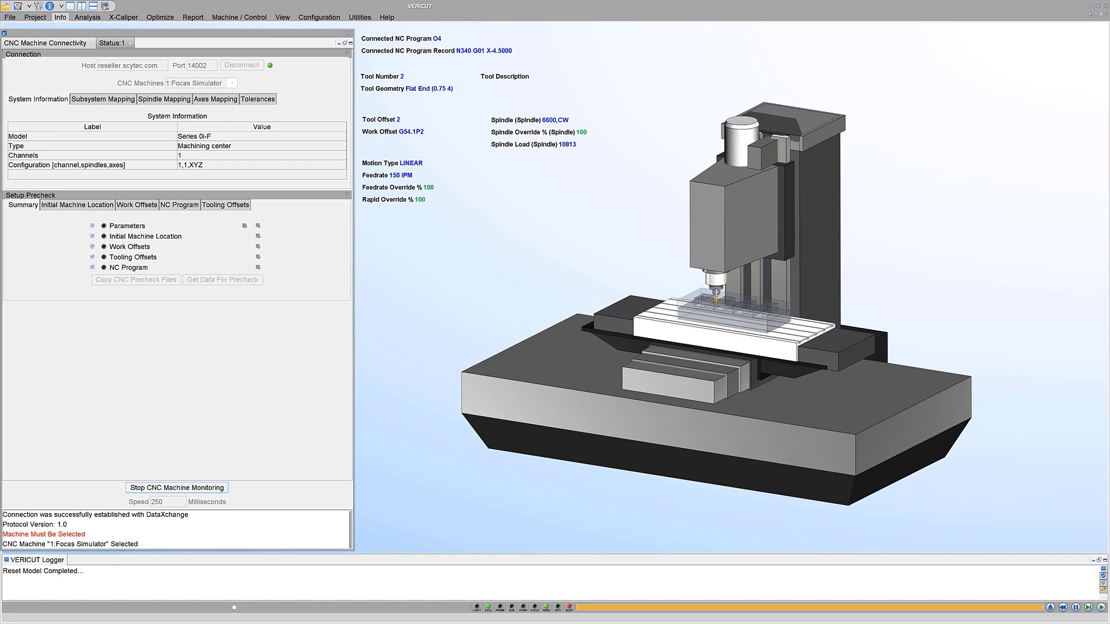
pyautogui.scroll(5, 731, 289)
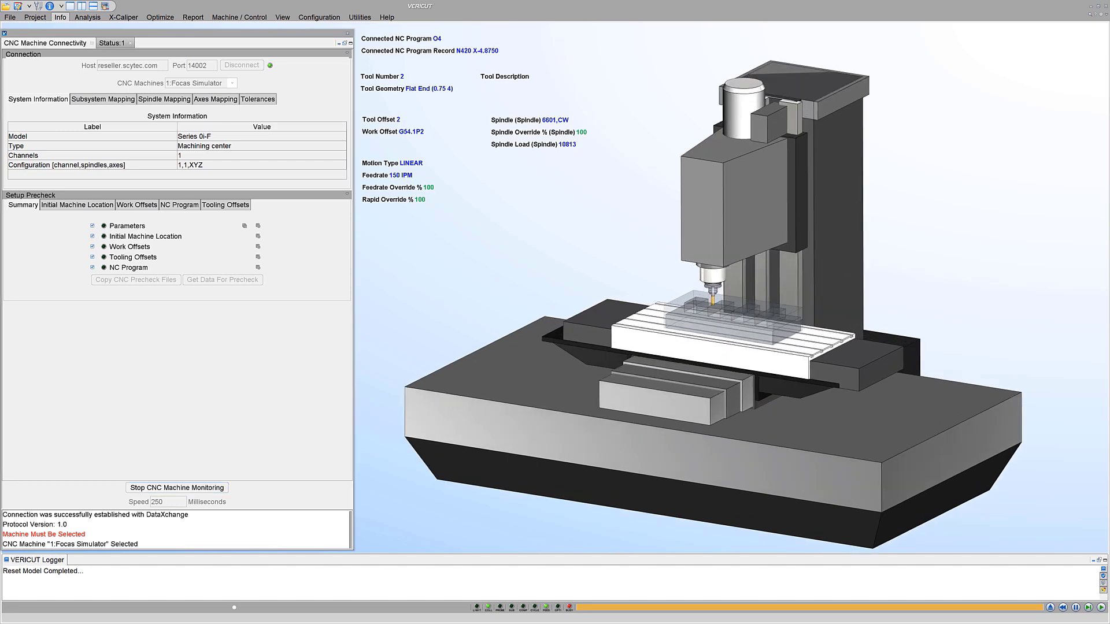
pyautogui.scroll(6, 743, 283)
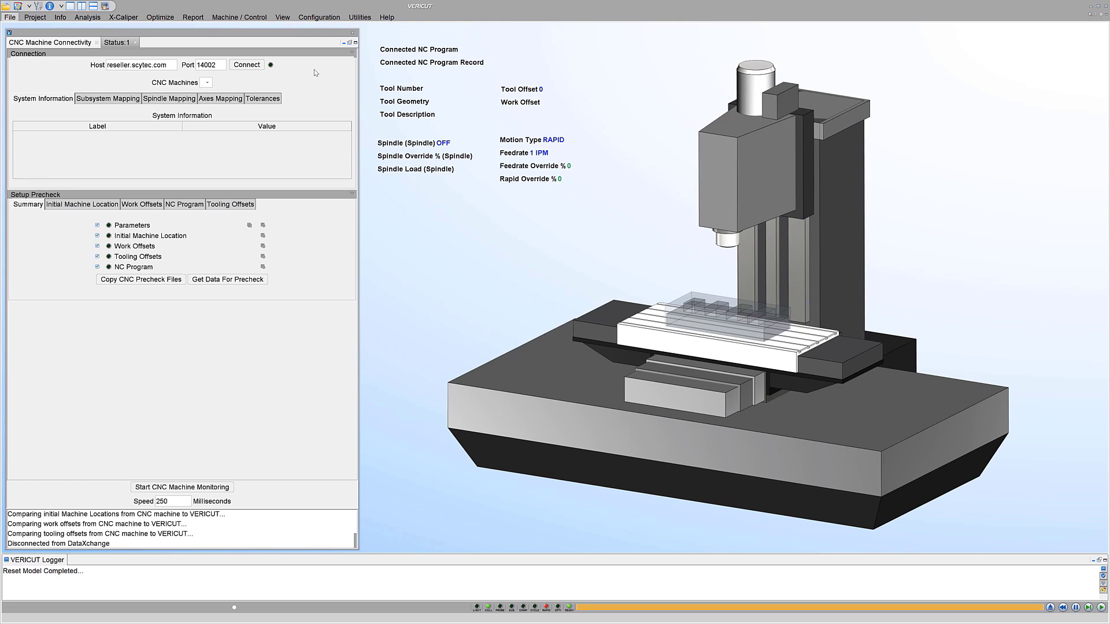
# Reconnect to the DataXchange host on port 14002 and start monitoring the 1:Focas Simulator machine.
pyautogui.click(257, 68)
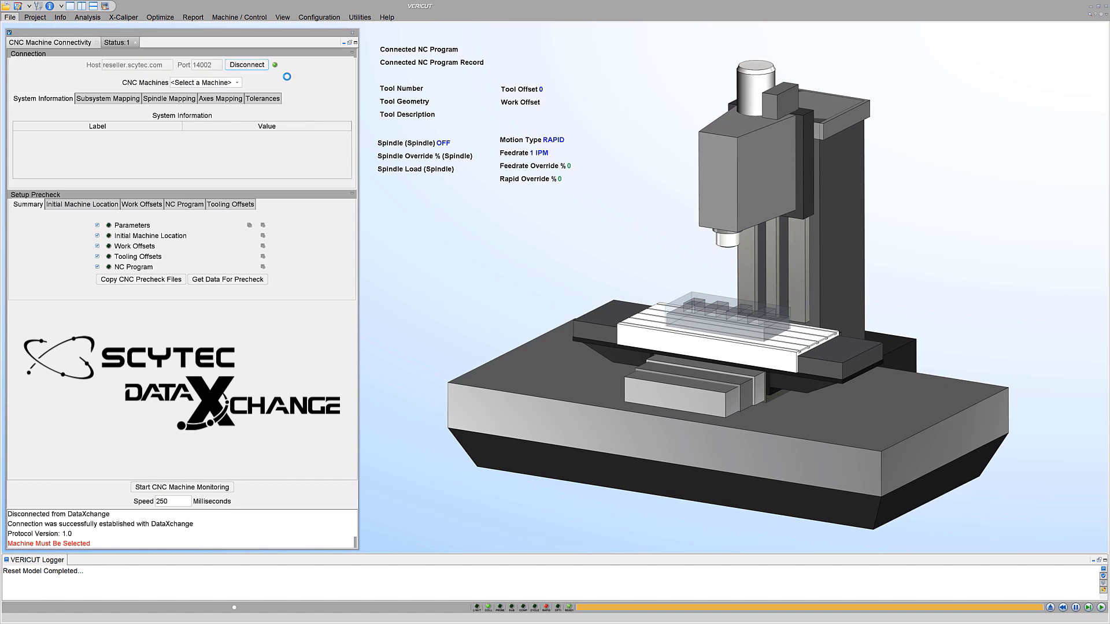
pyautogui.click(237, 82)
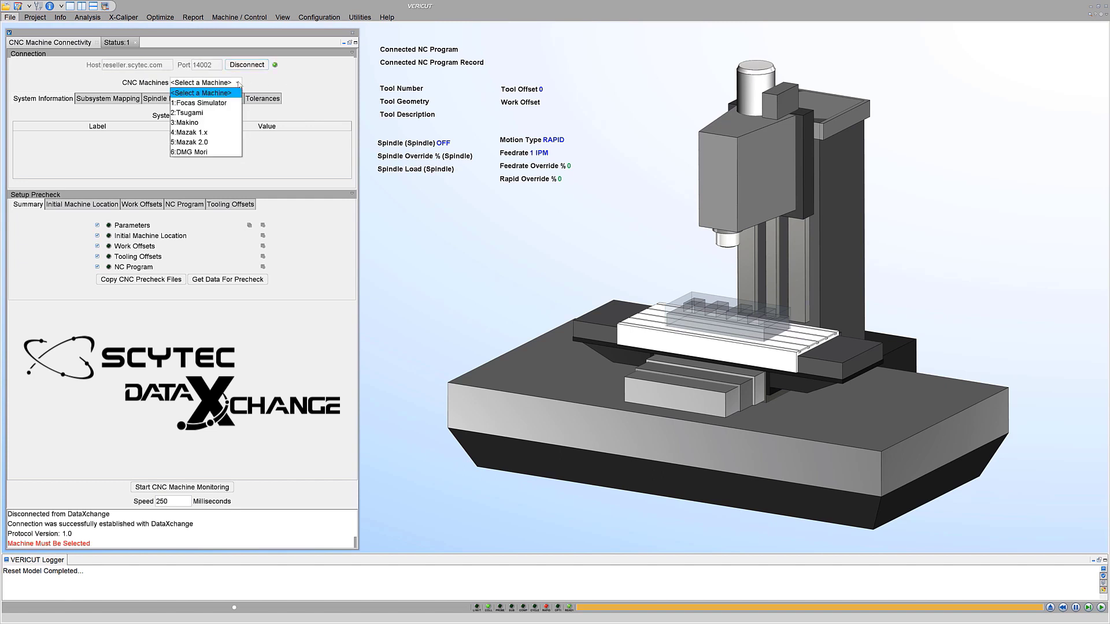
pyautogui.click(219, 103)
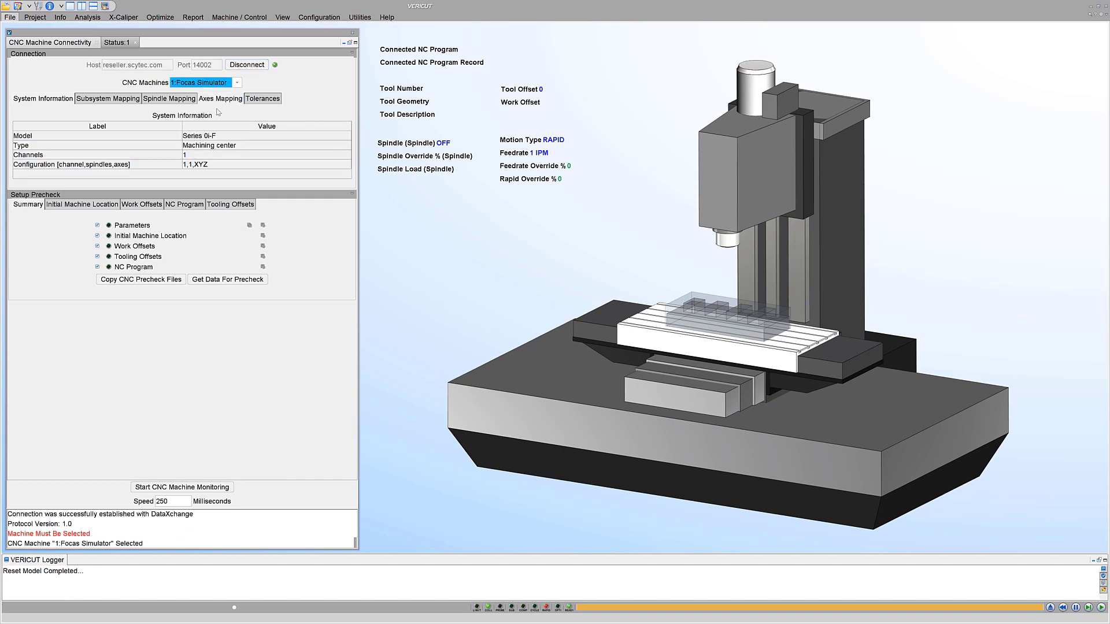
pyautogui.click(215, 489)
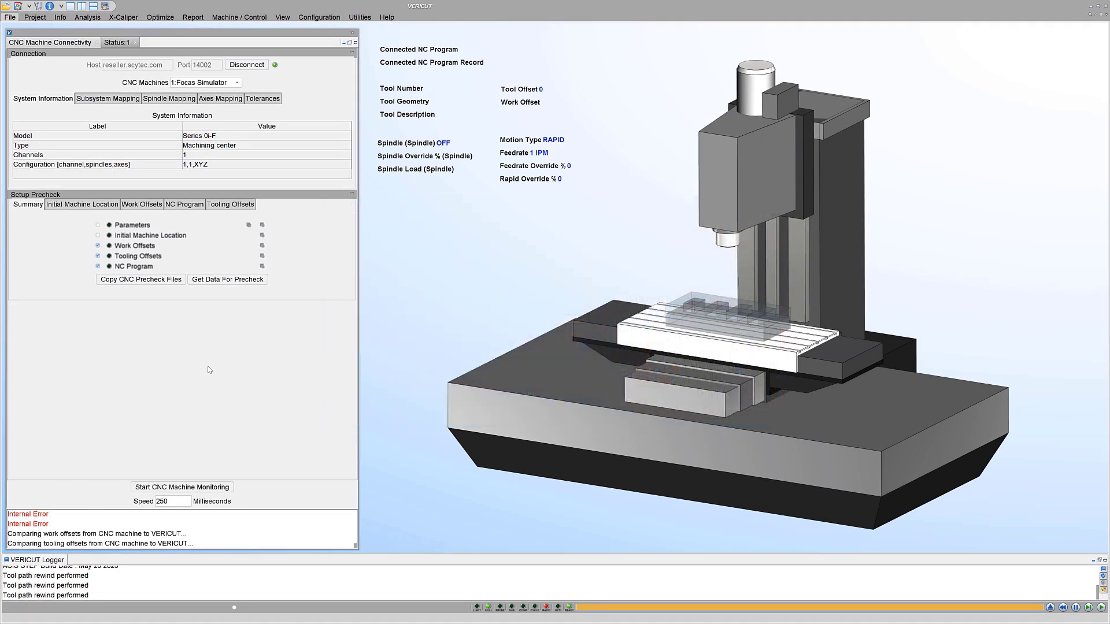
# Get the precheck data and compare the main NC program connectivity_O1002.mcd with its remote copy through to the end.
pyautogui.click(227, 283)
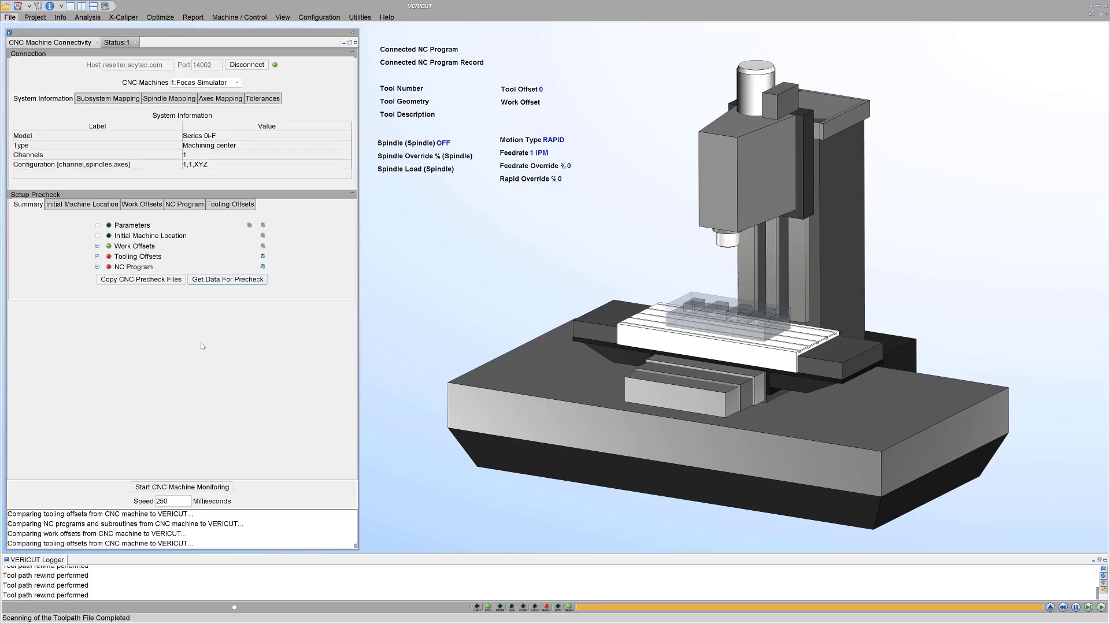
pyautogui.click(185, 206)
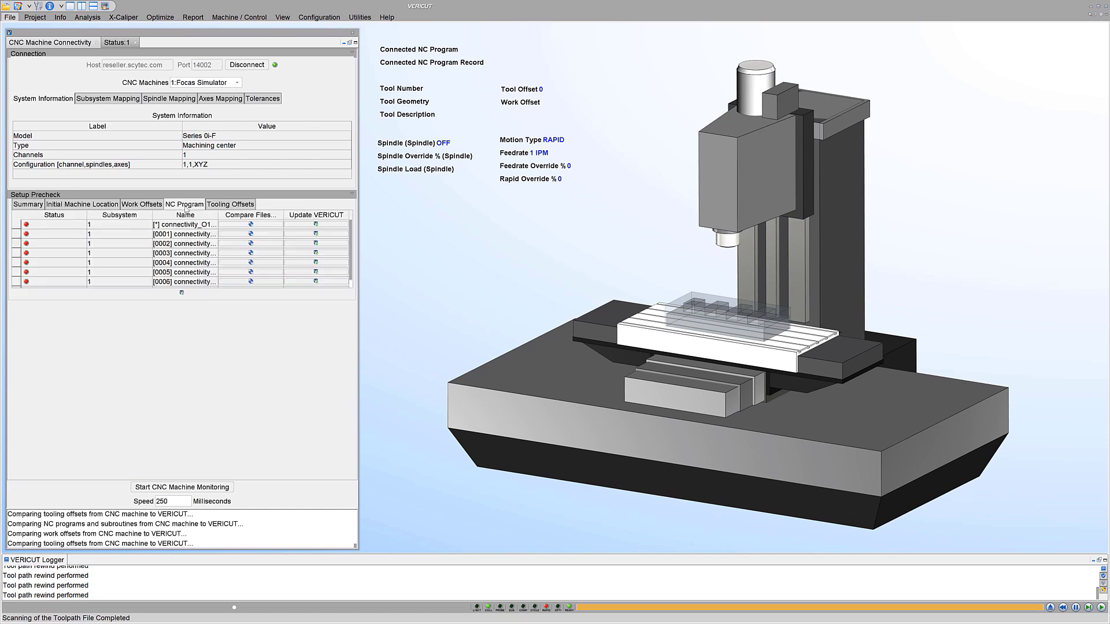
pyautogui.click(252, 226)
pyautogui.click(251, 225)
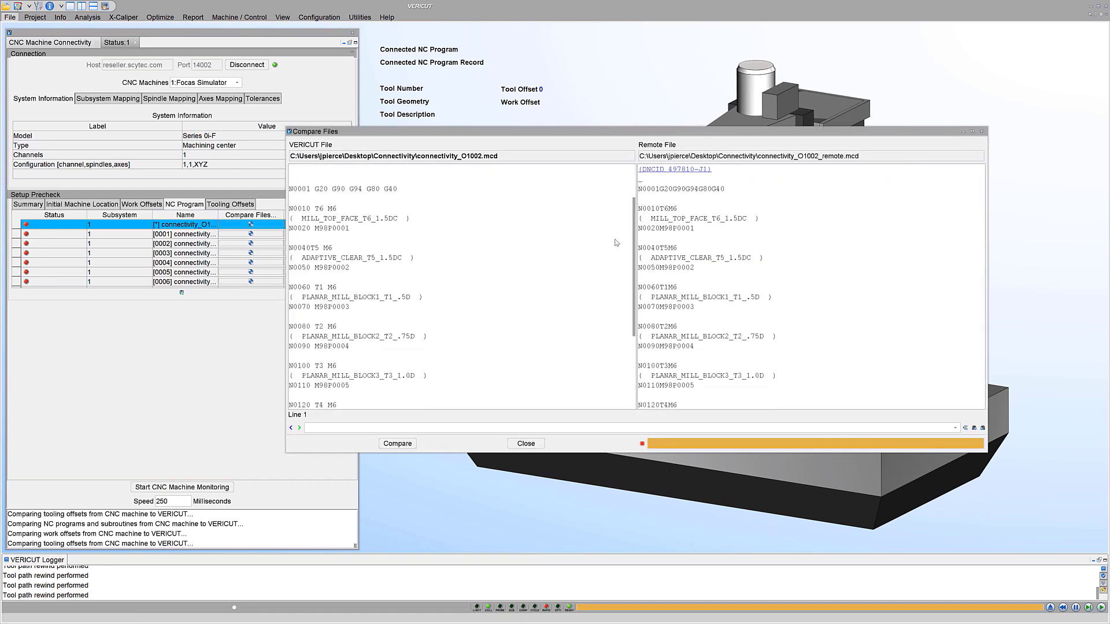
pyautogui.scroll(-6, 616, 243)
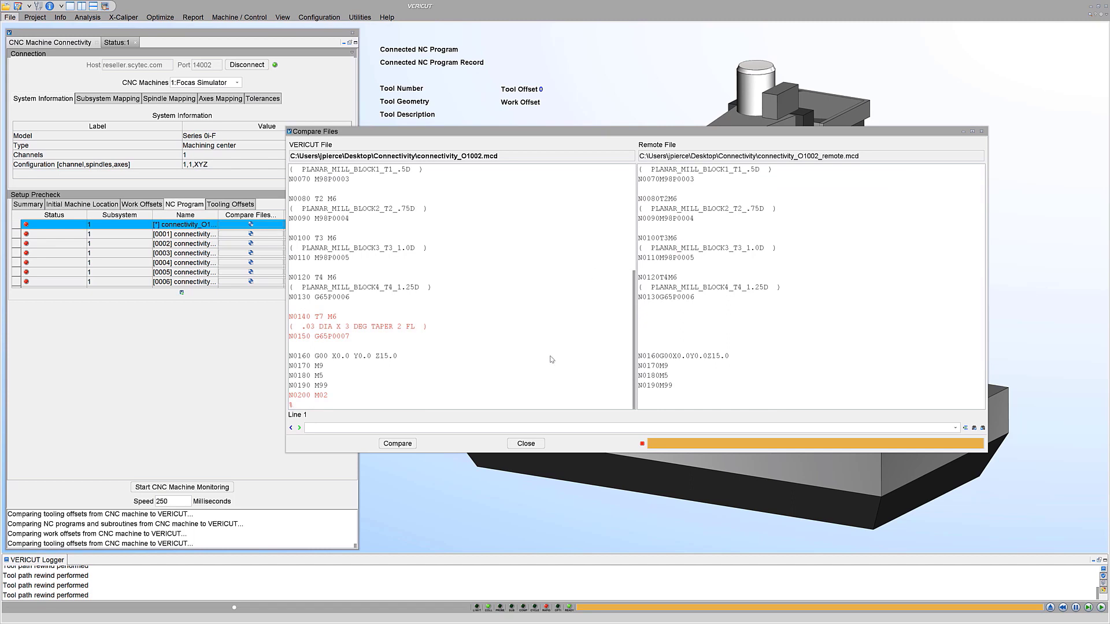
pyautogui.click(526, 443)
# Update the tooling offset of tool 1 in the setup precheck with the CNC machine's value.
pyautogui.click(231, 205)
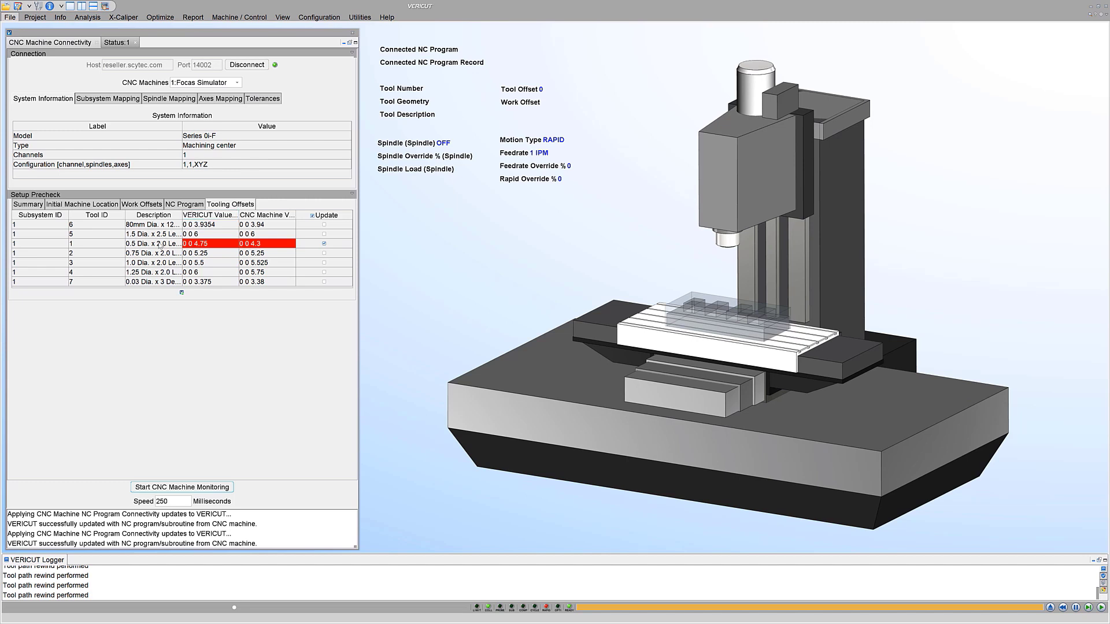
pyautogui.click(182, 293)
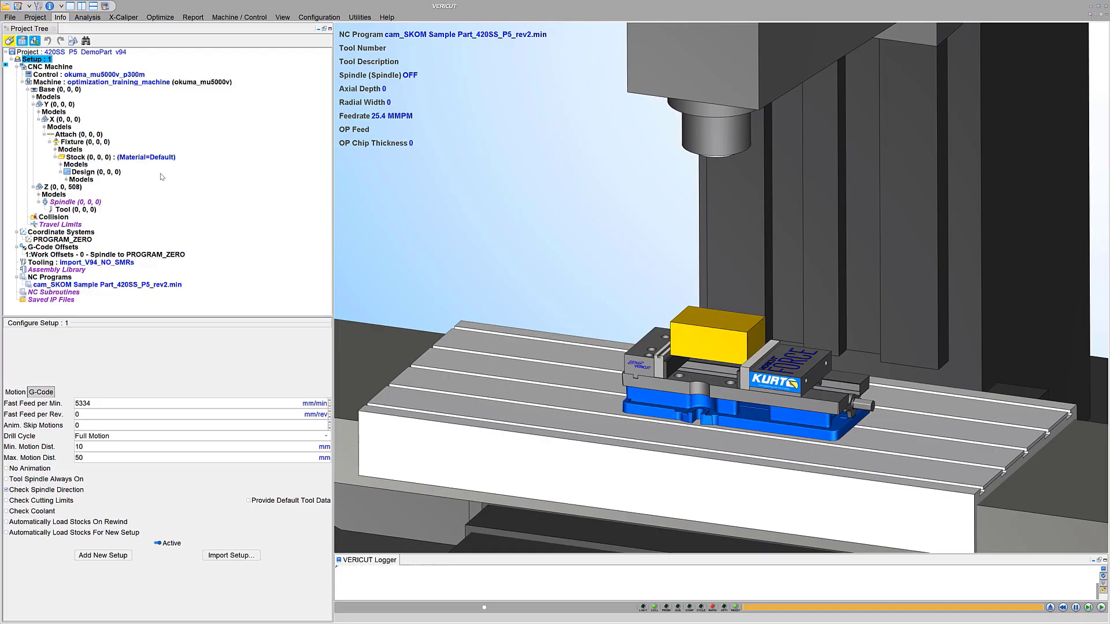
# Filter the stock material catalog by 420 and assign Stainless-Steel+420+HRC12 to the Stock component.
pyautogui.click(154, 158)
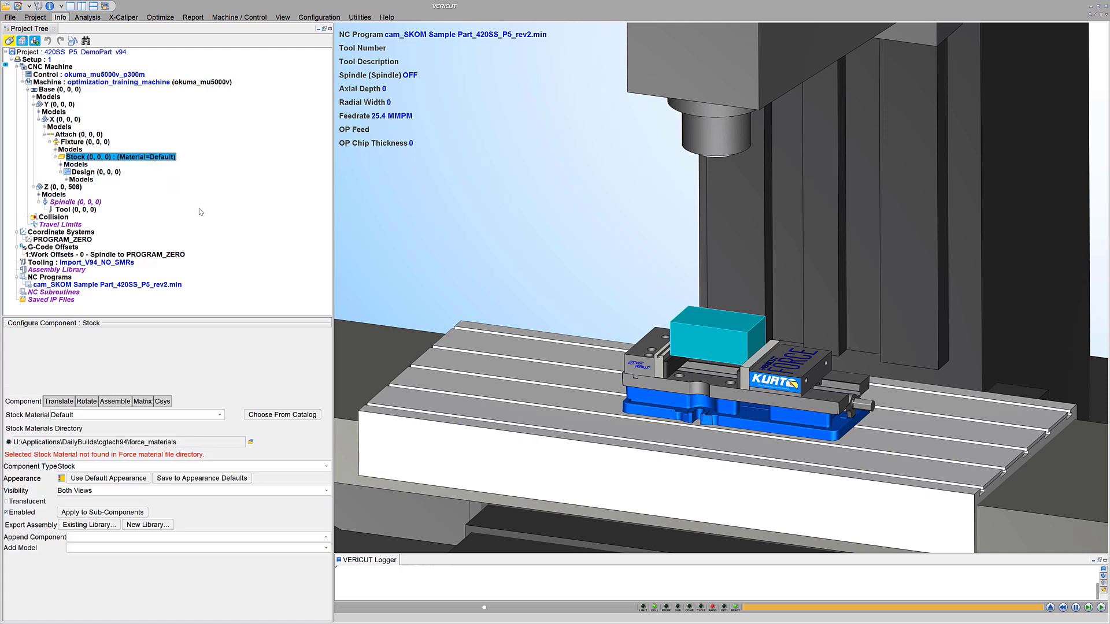
pyautogui.click(289, 416)
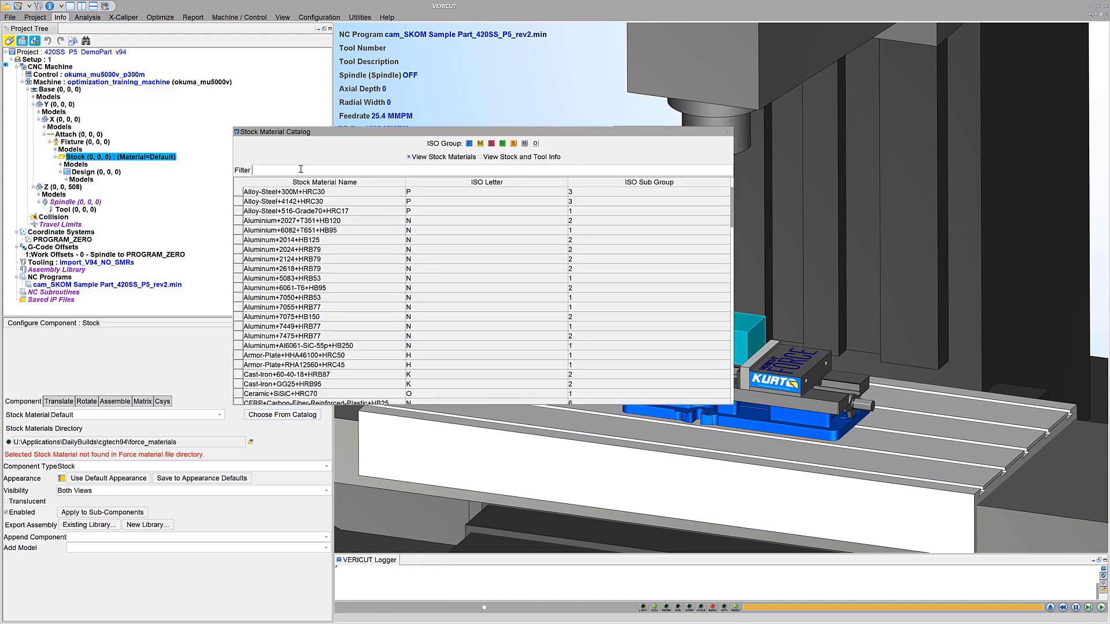
pyautogui.write('420')
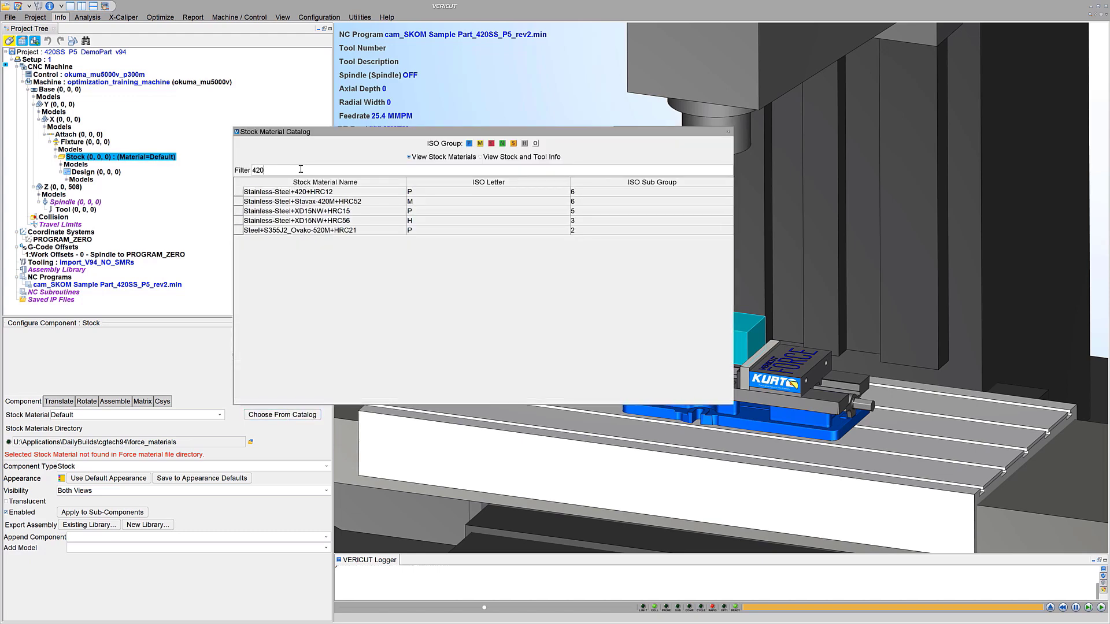
pyautogui.click(349, 193)
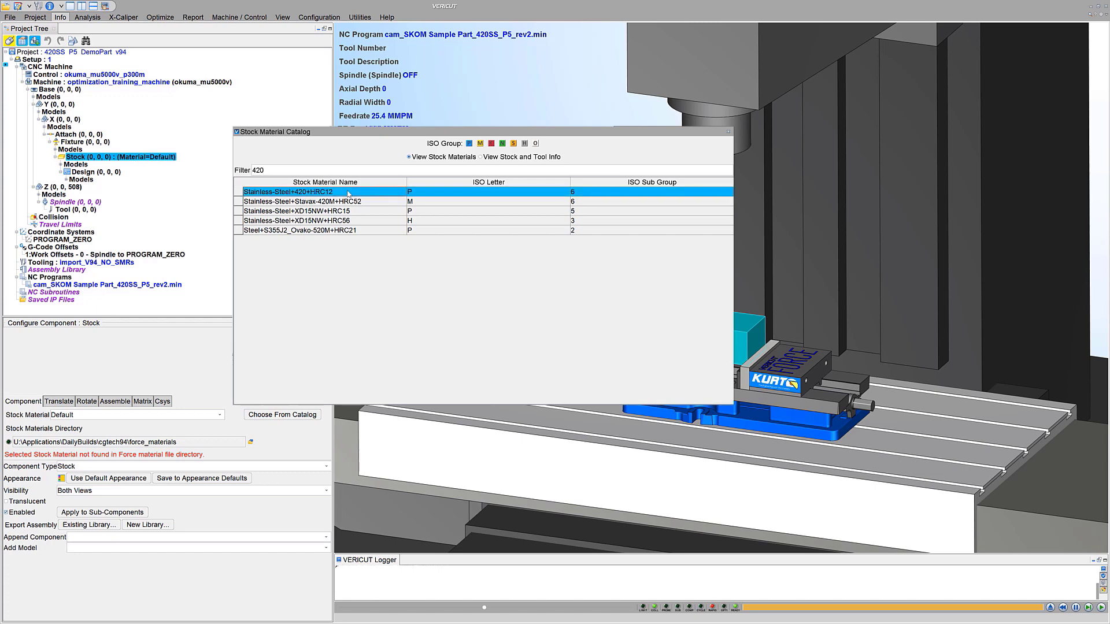
pyautogui.doubleClick(349, 201)
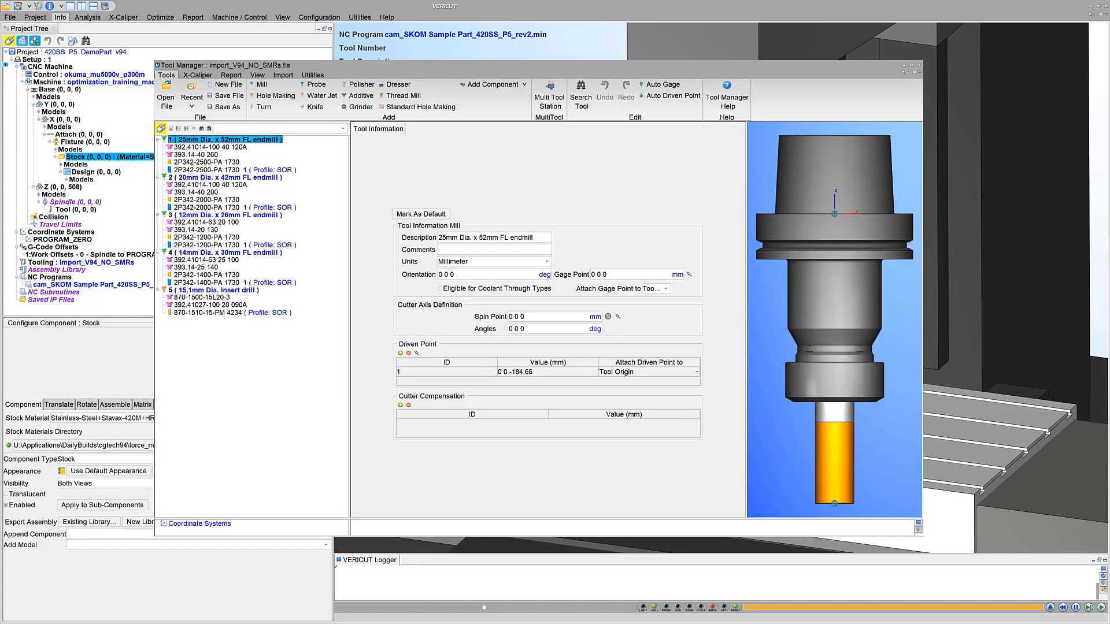
# Set the cutter material to Carbide and the edge type to Straight for the 25 mm endmill's cutter.
pyautogui.click(207, 169)
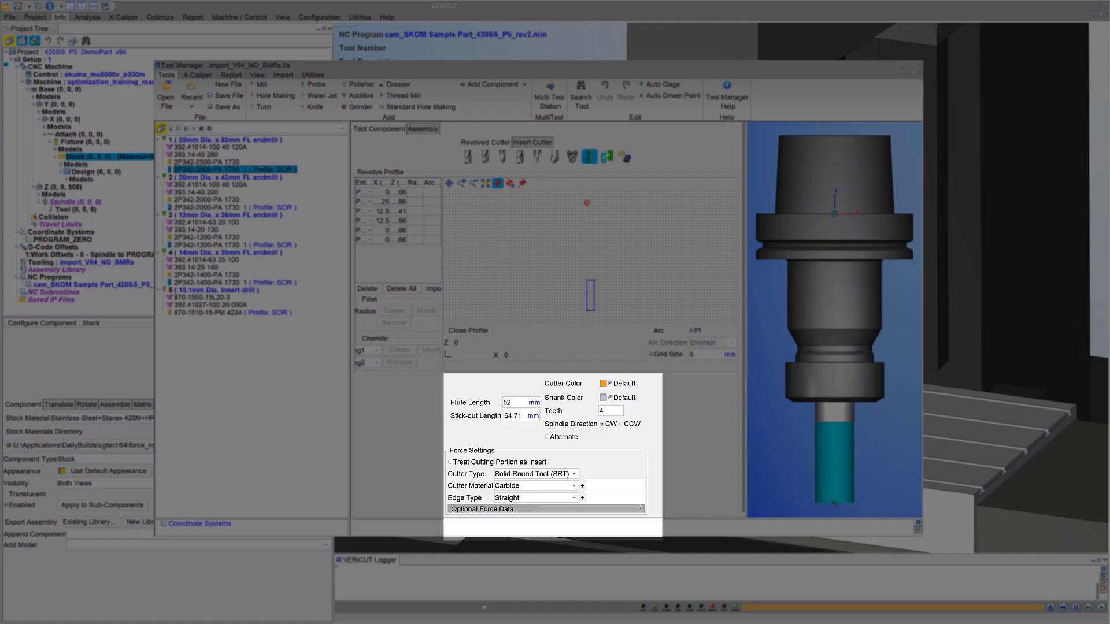
pyautogui.click(575, 482)
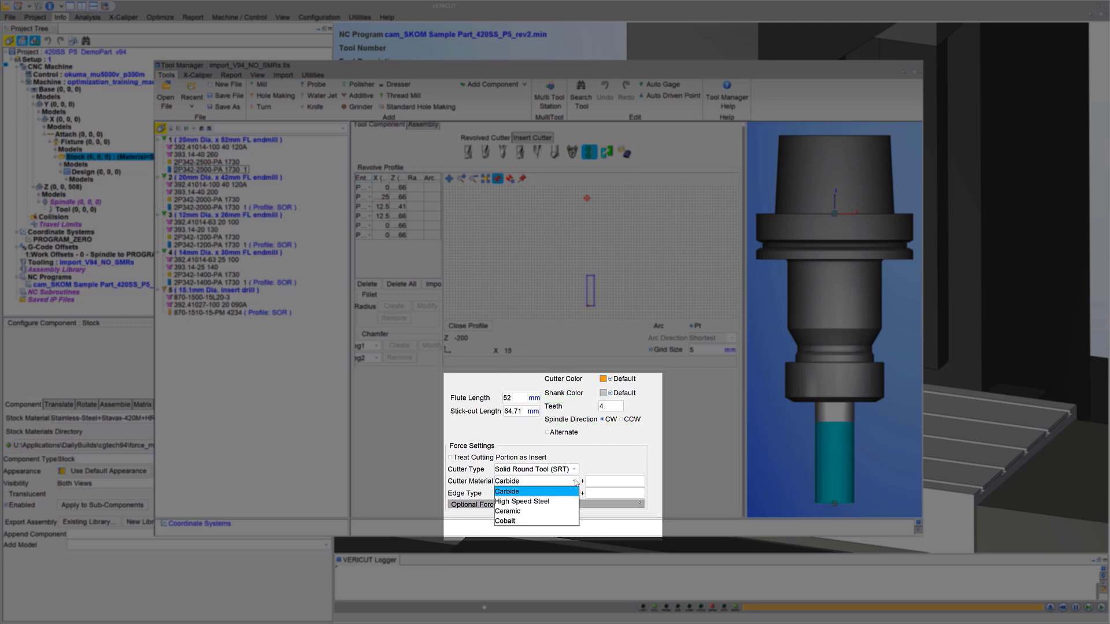
pyautogui.click(576, 491)
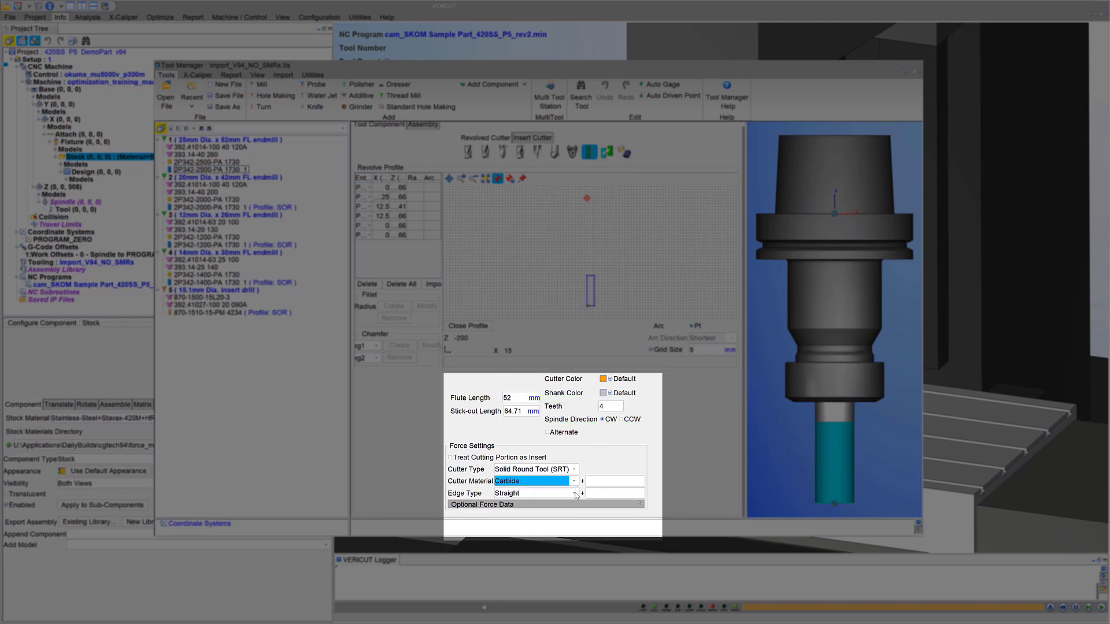
pyautogui.click(575, 494)
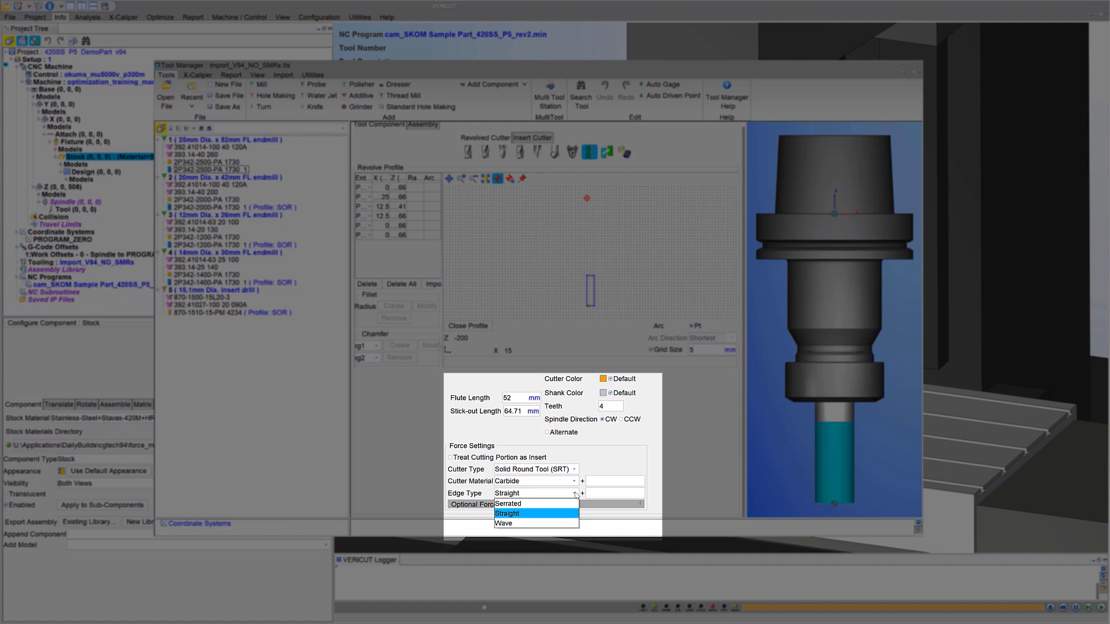
pyautogui.click(576, 494)
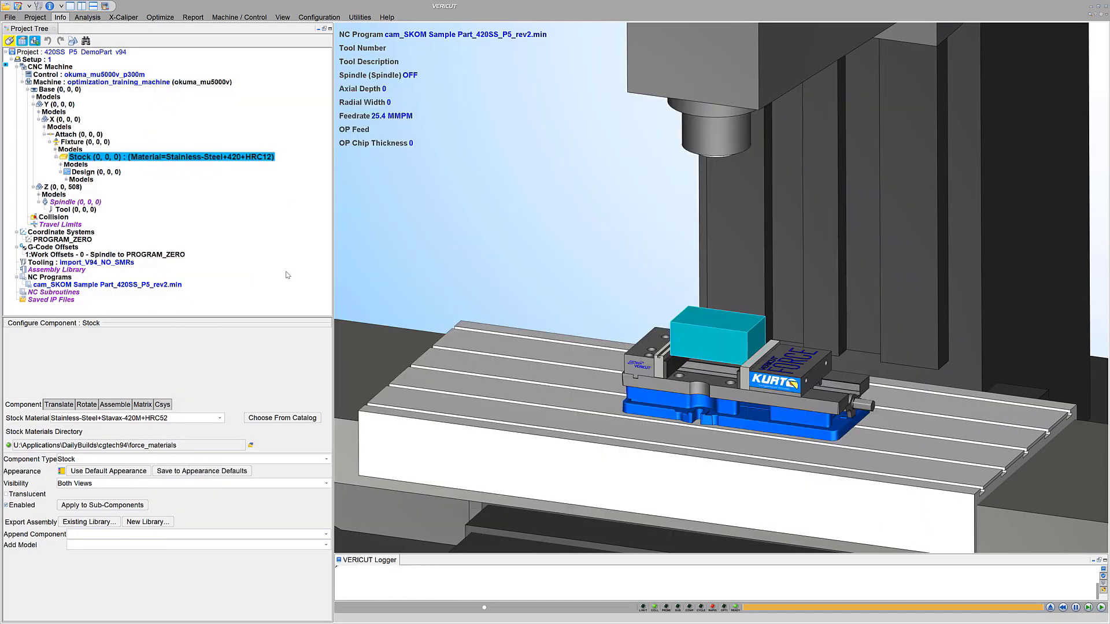
# Enable Provide Default Tool Data for Setup 1 and open the default tool data of the 25 mm endmill.
pyautogui.click(40, 60)
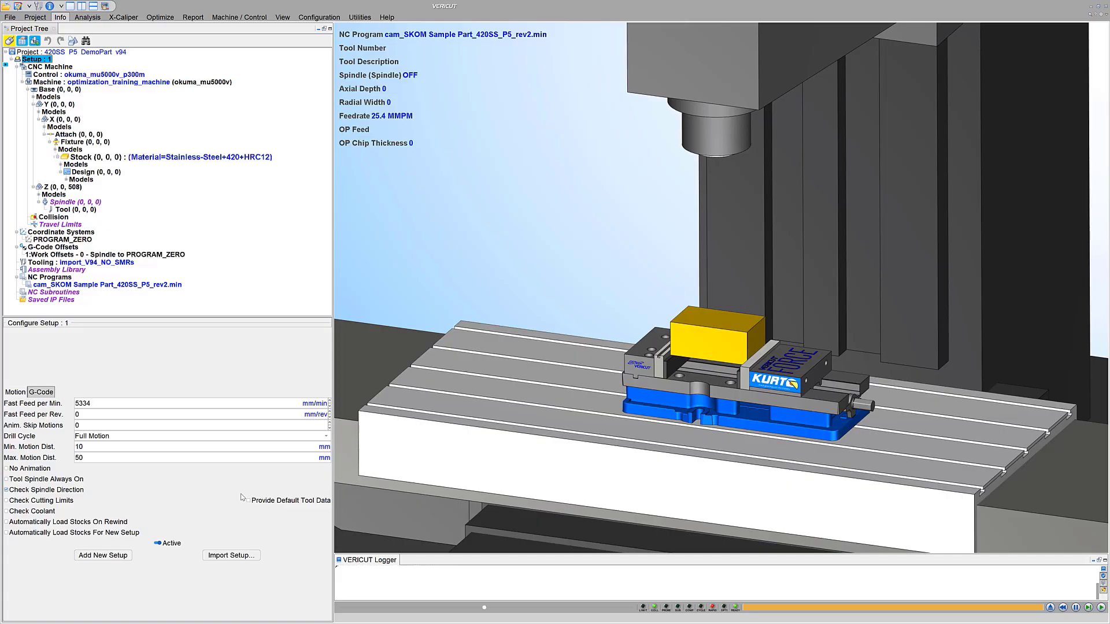
pyautogui.click(250, 501)
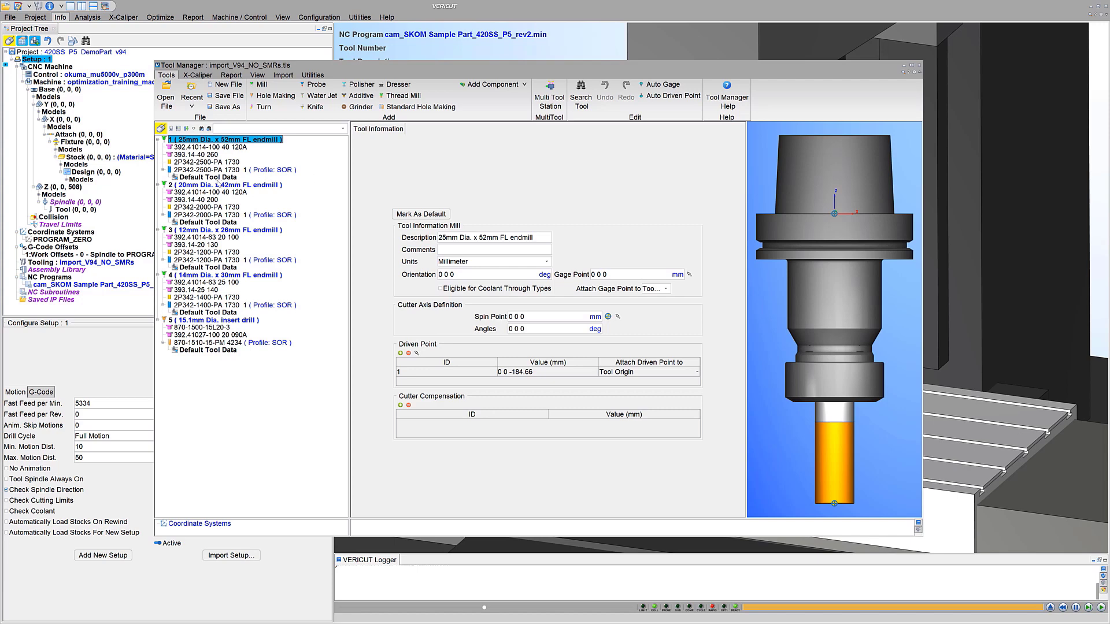
pyautogui.click(217, 178)
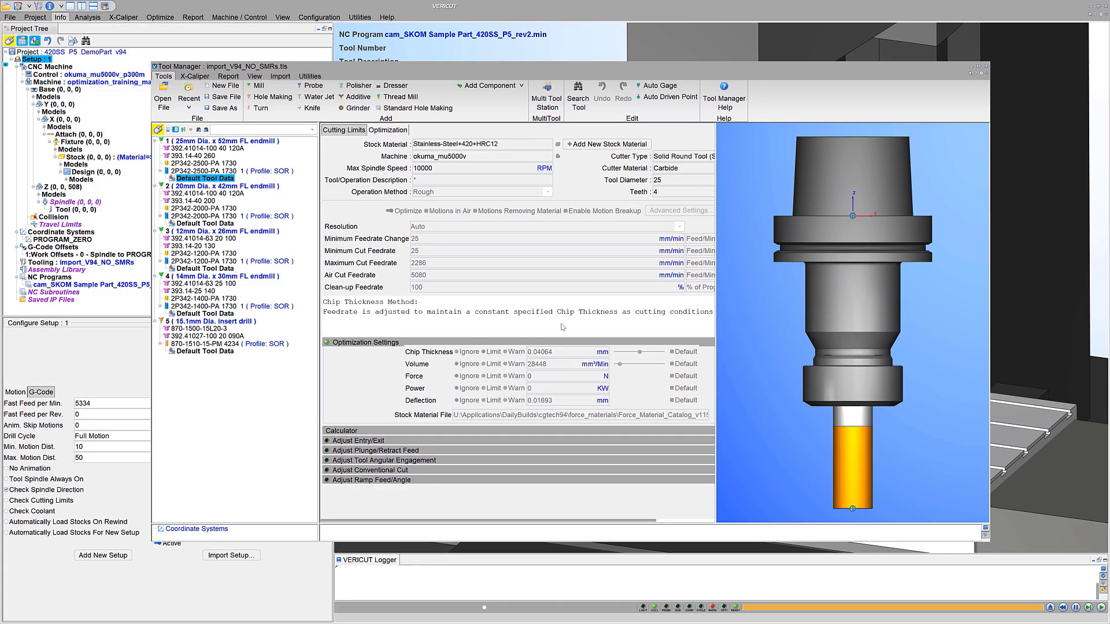
# Add a Stainless-Steel+420+HRC12 stock material record described as 25mm Dia. x 52mm FL endmill-FINISH with the Finish operation method.
pyautogui.click(587, 150)
pyautogui.tripleClick(637, 280)
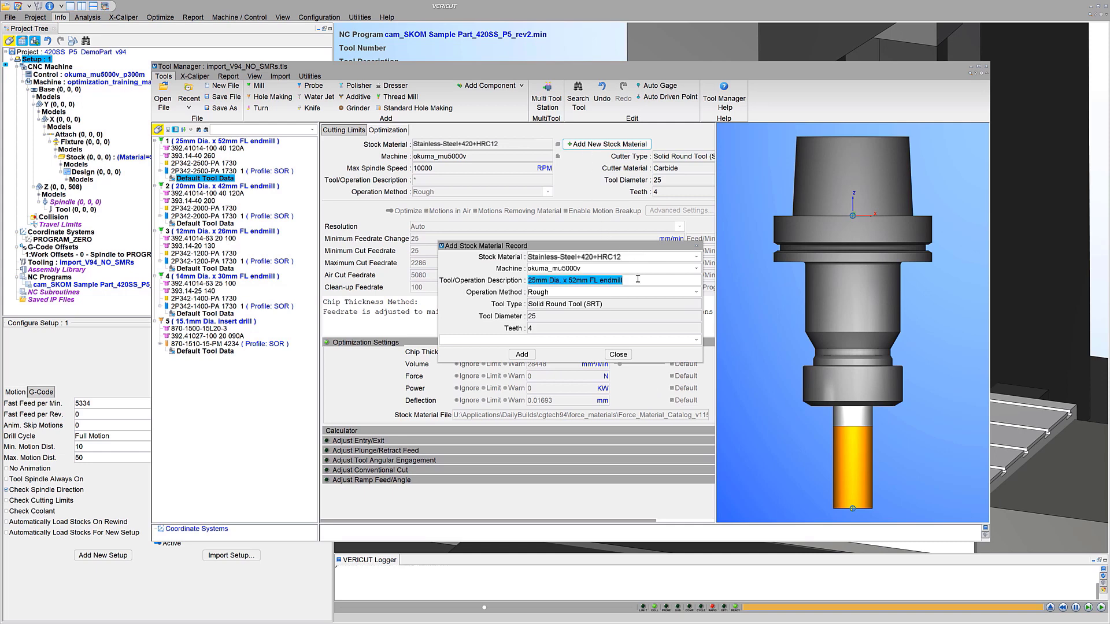
pyautogui.click(638, 279)
pyautogui.write('-FINISH')
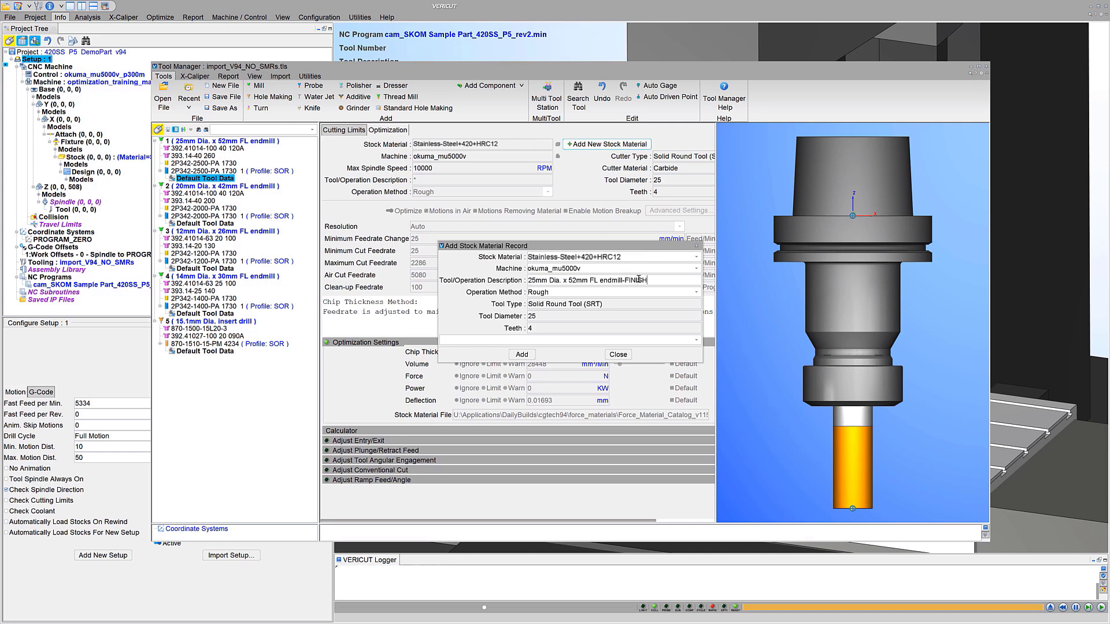
pyautogui.click(633, 292)
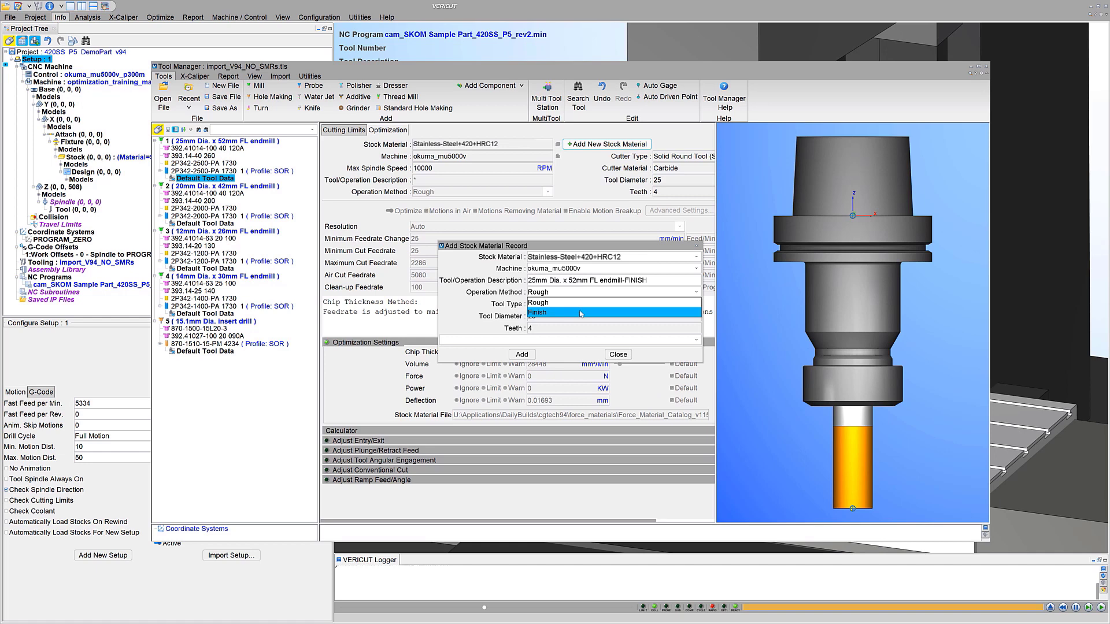
pyautogui.click(581, 307)
pyautogui.click(521, 354)
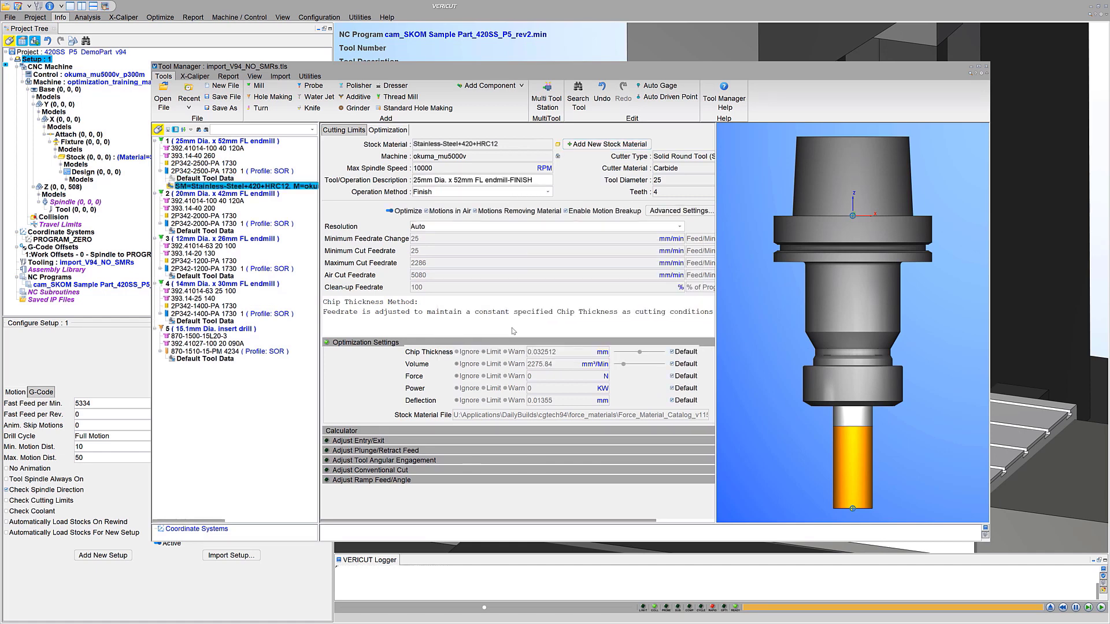
# Override the default deflection setting of the finish record and set deflection to Limit.
pyautogui.click(671, 400)
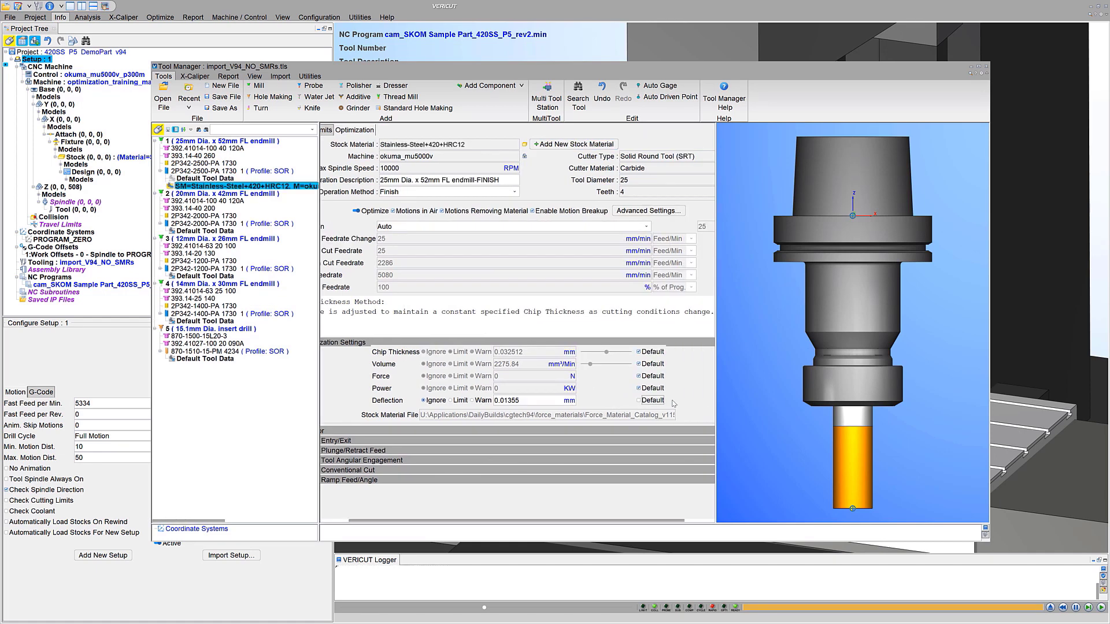
pyautogui.click(451, 400)
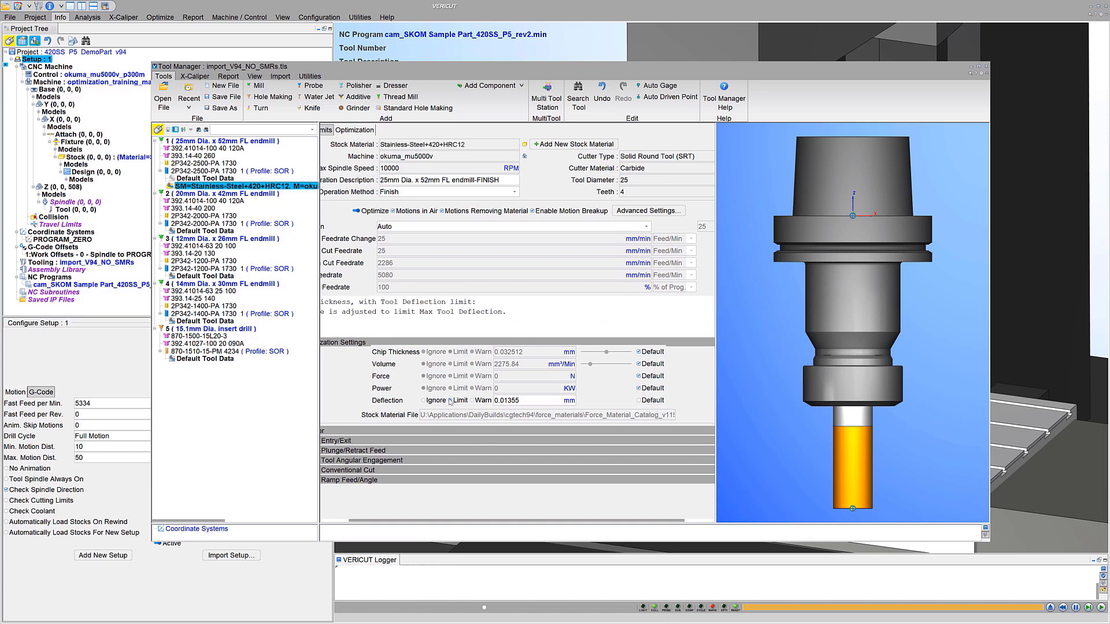
# Make the 25 mm endmill's default tool data active and start saving the tool library under another name.
pyautogui.click(202, 179)
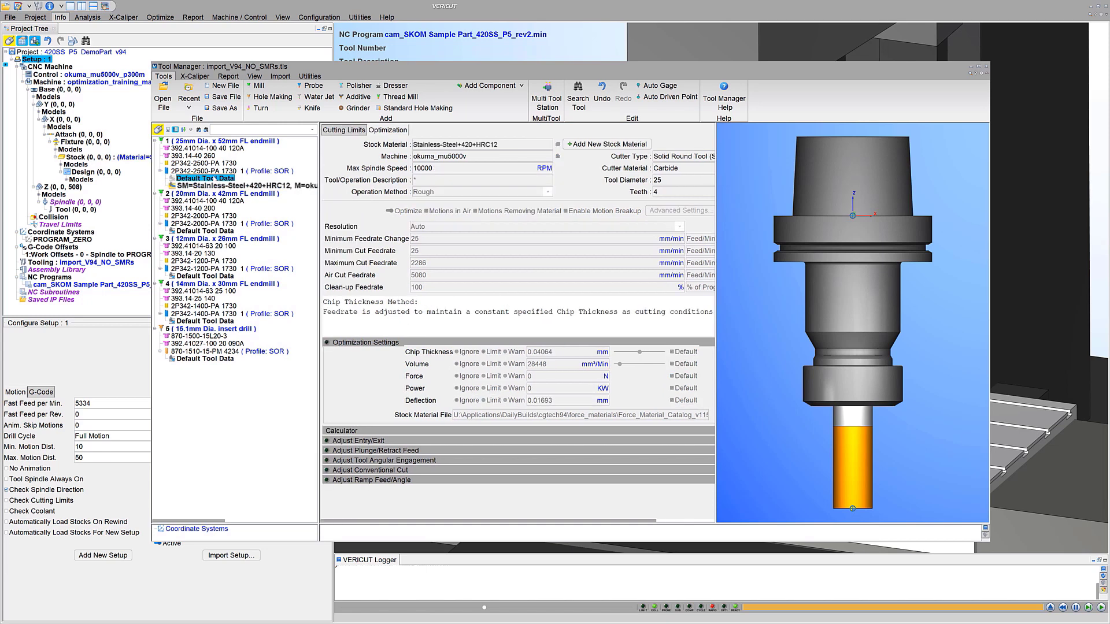
pyautogui.rightClick(223, 180)
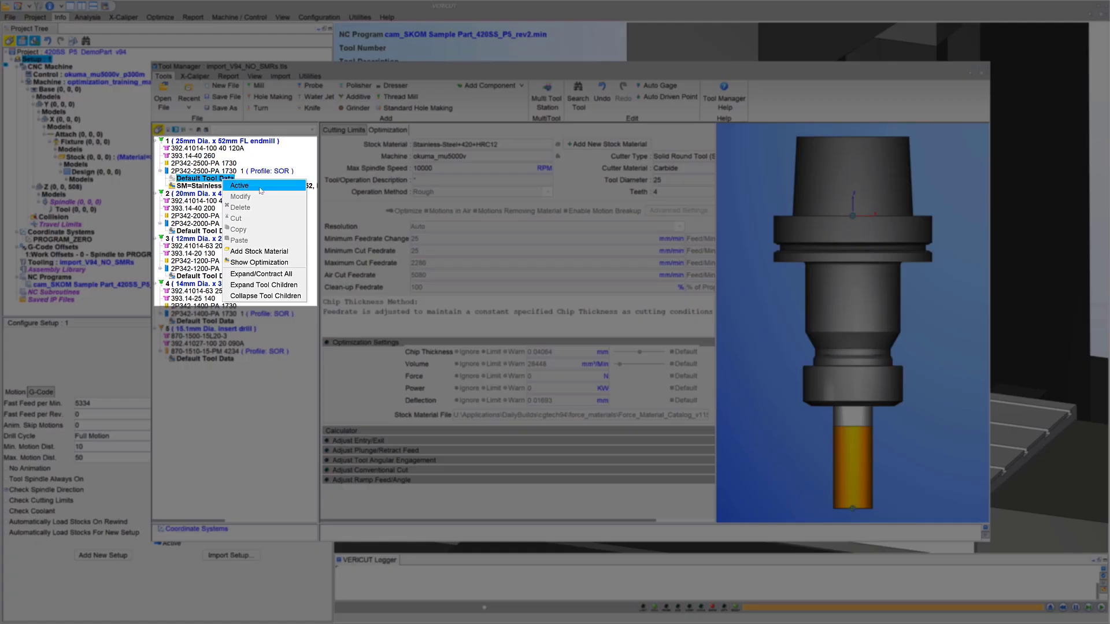
pyautogui.click(260, 186)
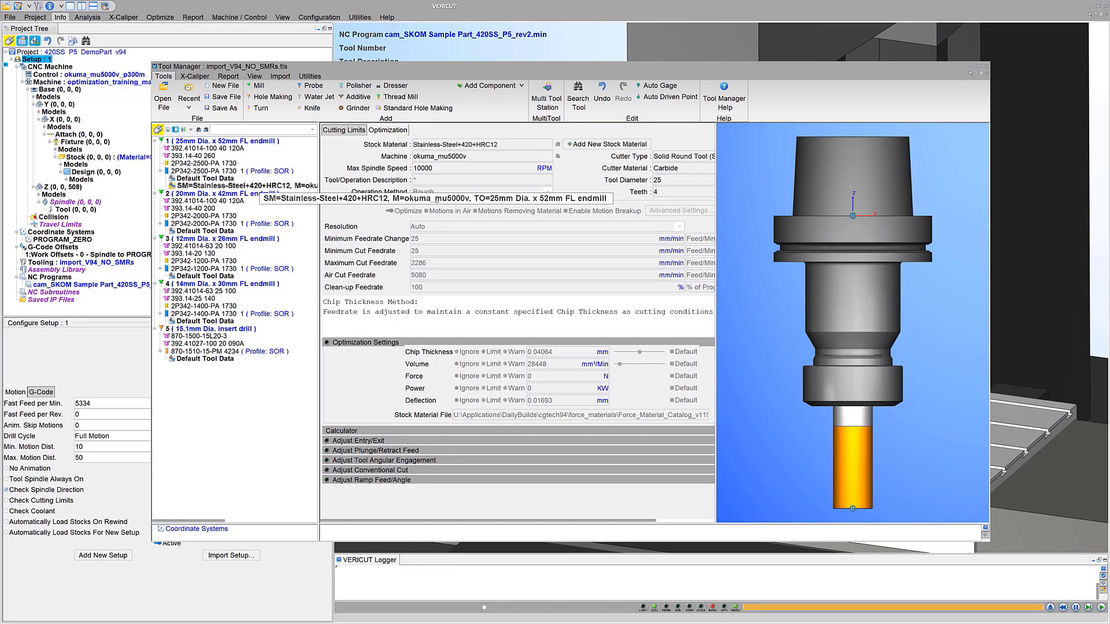
pyautogui.click(222, 108)
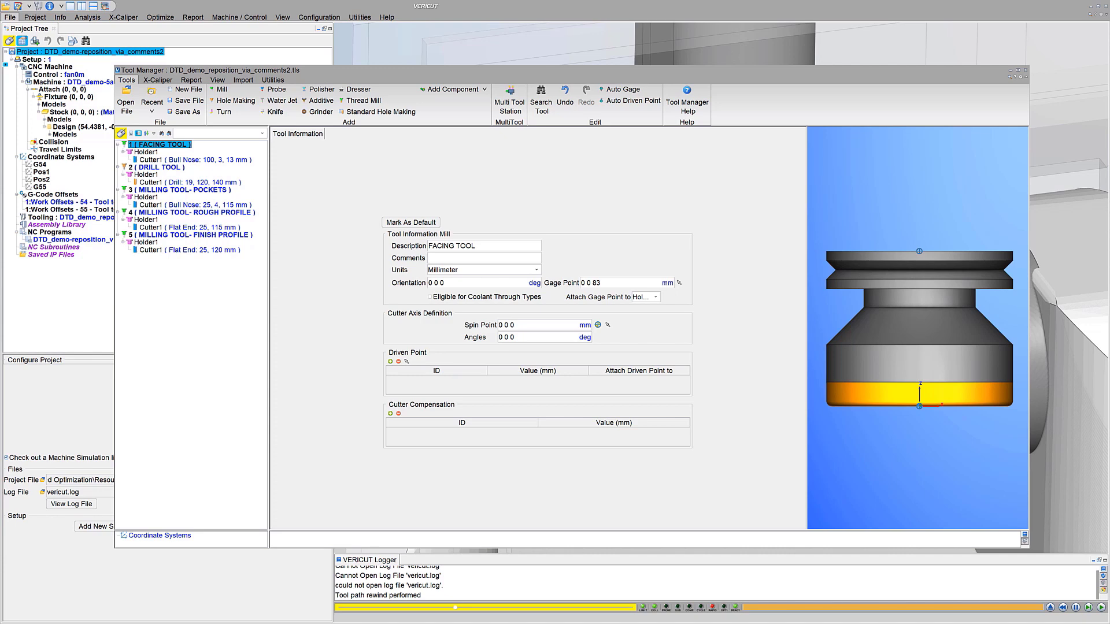
# Review the cutter type and cutter material choices in the force settings of the facing tool's cutter.
pyautogui.click(195, 160)
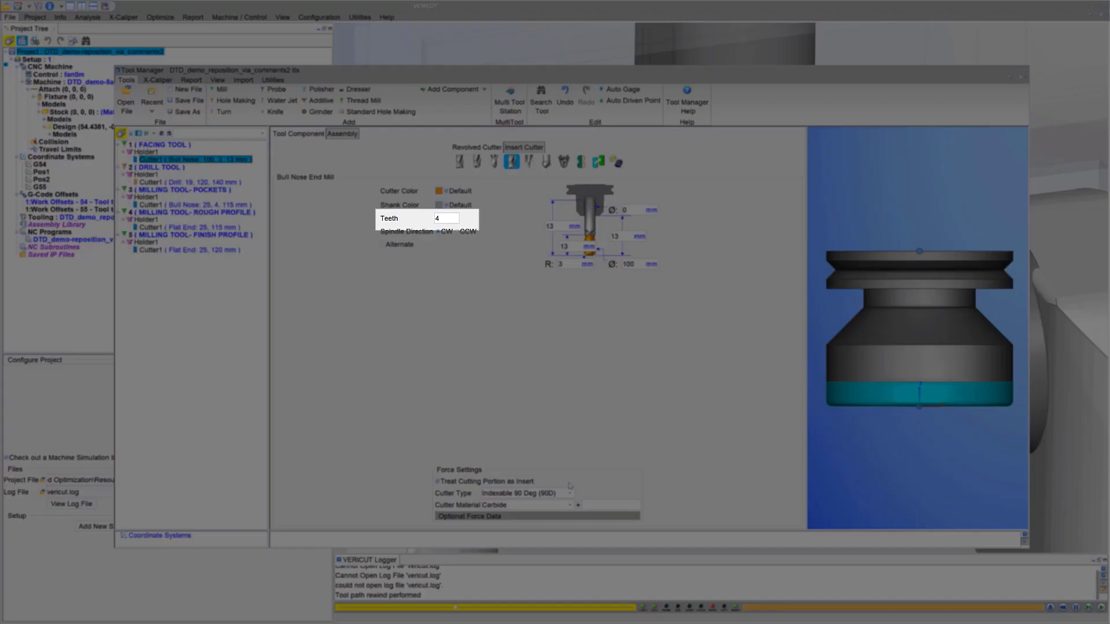
pyautogui.click(570, 494)
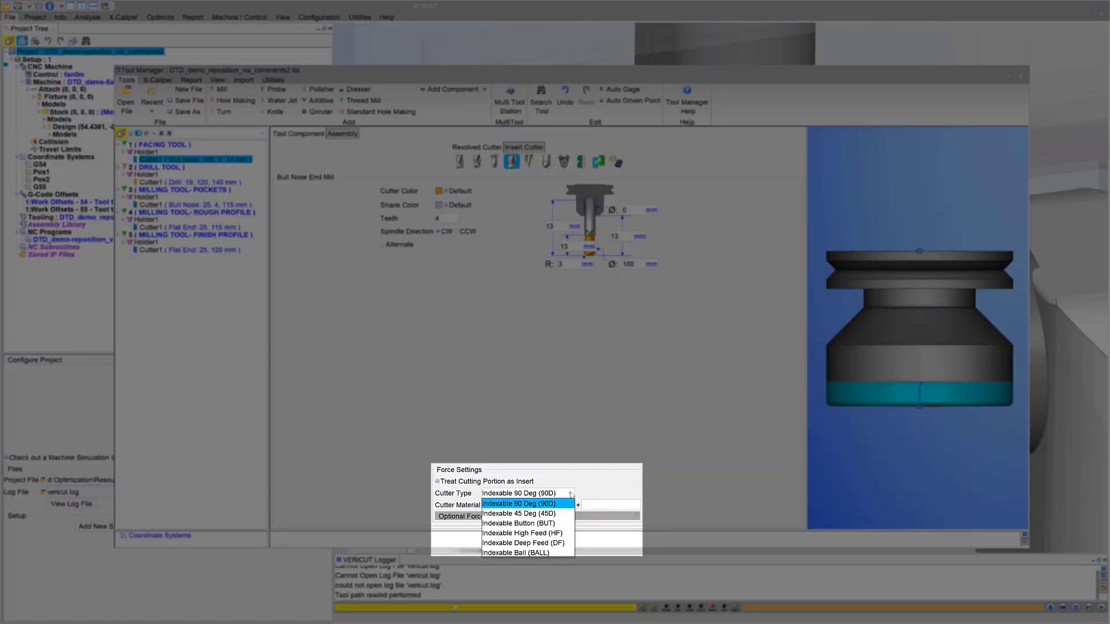
pyautogui.click(570, 495)
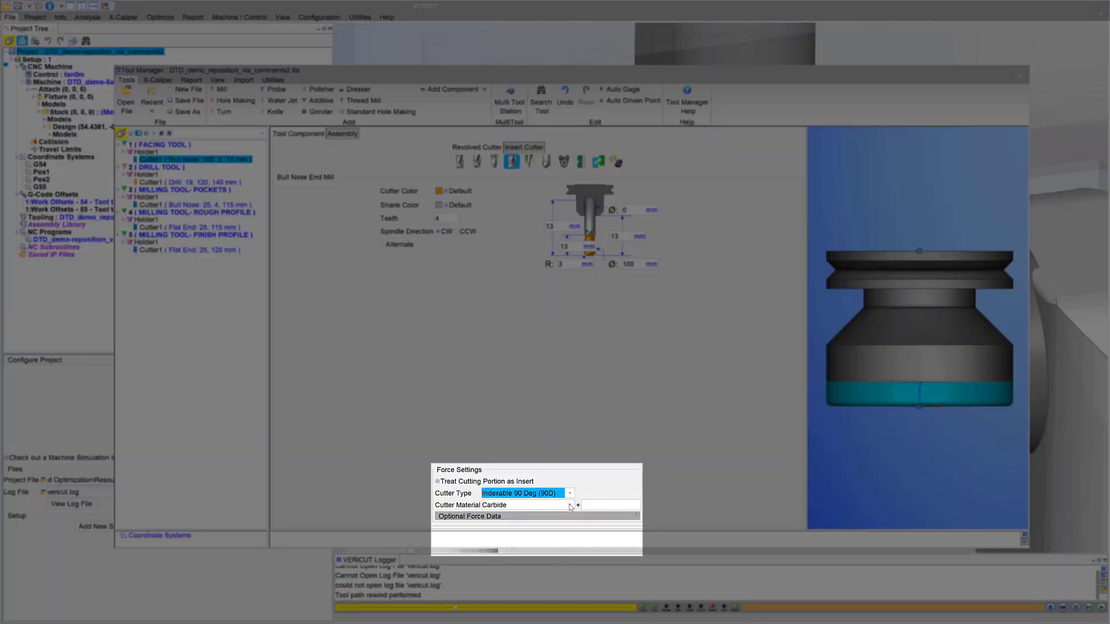
pyautogui.click(570, 505)
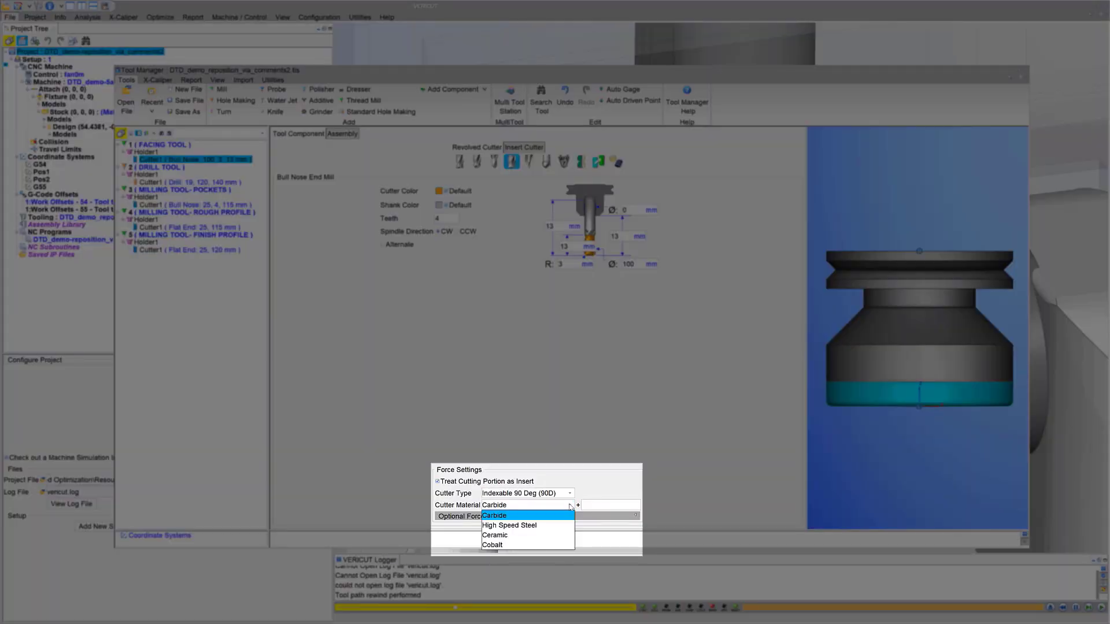
pyautogui.click(571, 507)
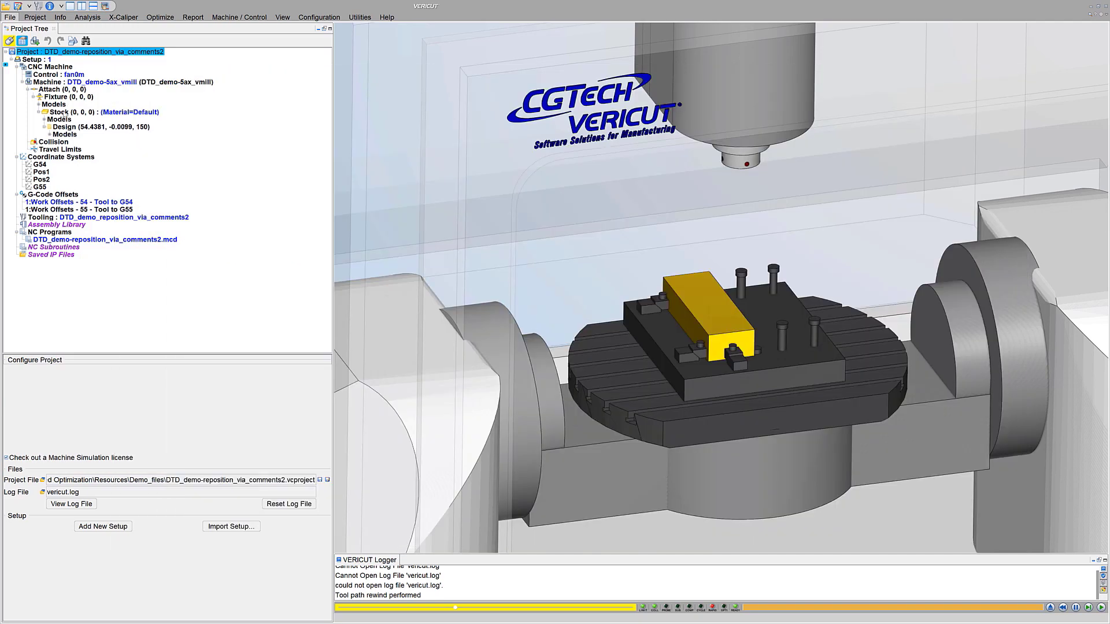
# Assign Alloy-Steel+300M+HRC30 from the stock material catalog to the Stock component.
pyautogui.click(63, 112)
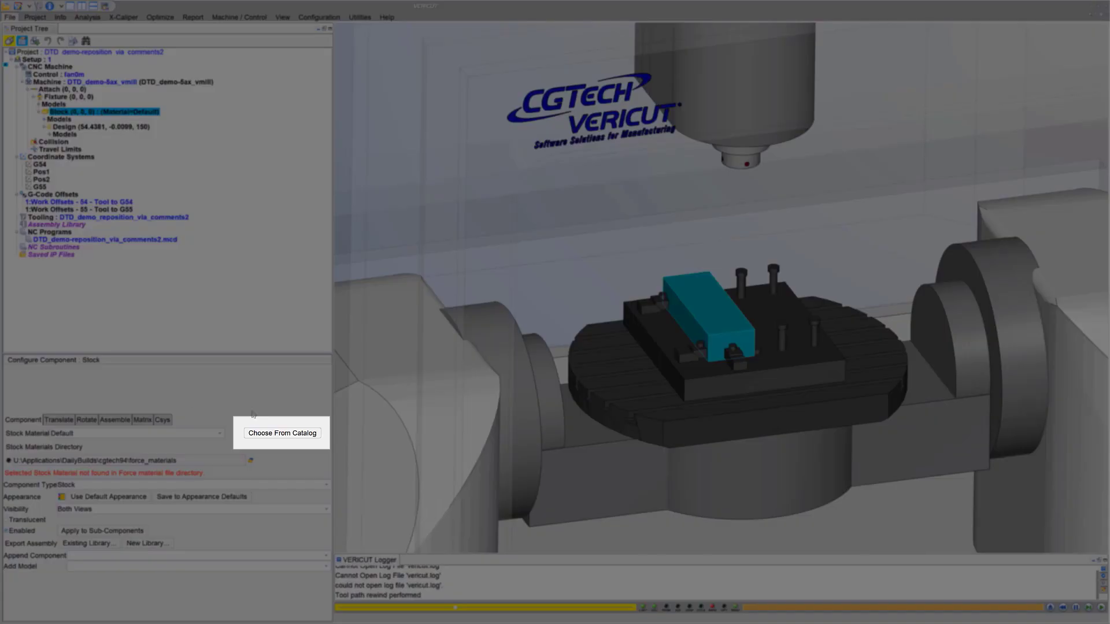
pyautogui.click(269, 433)
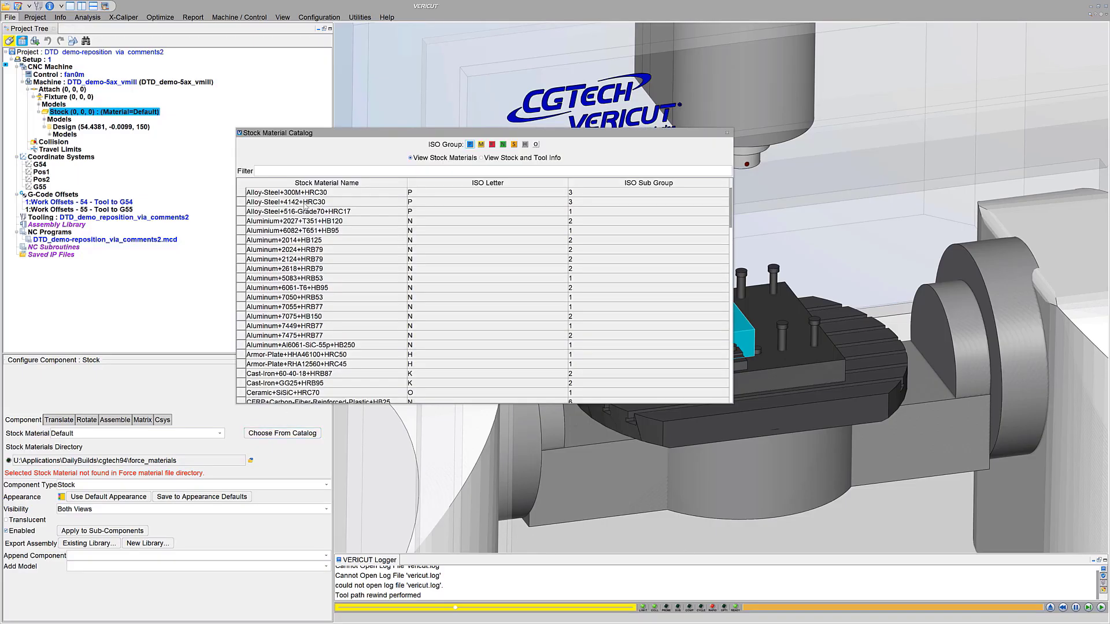
pyautogui.doubleClick(300, 193)
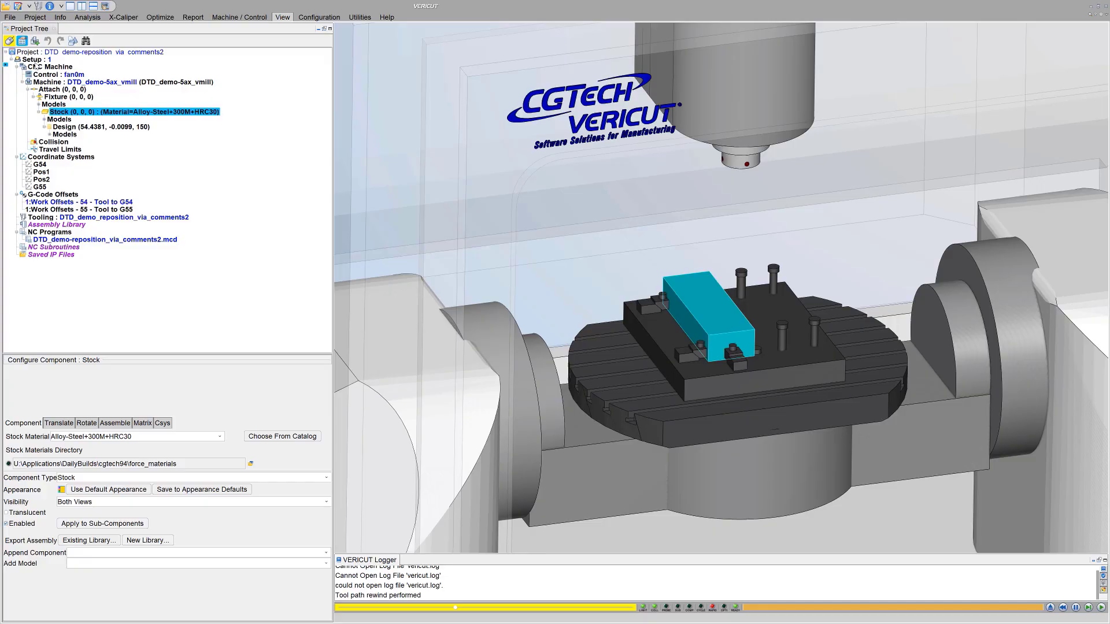
# Enable Provide Default Tool Data for Setup 1 and open the optimization settings of the facing tool's default tool data.
pyautogui.click(35, 59)
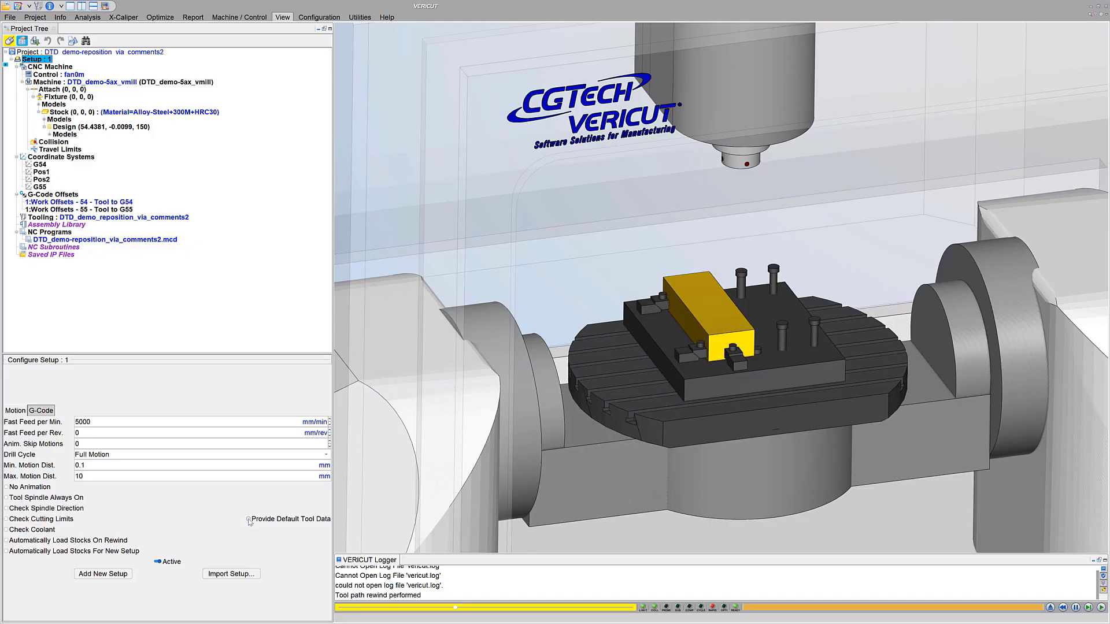
pyautogui.click(248, 519)
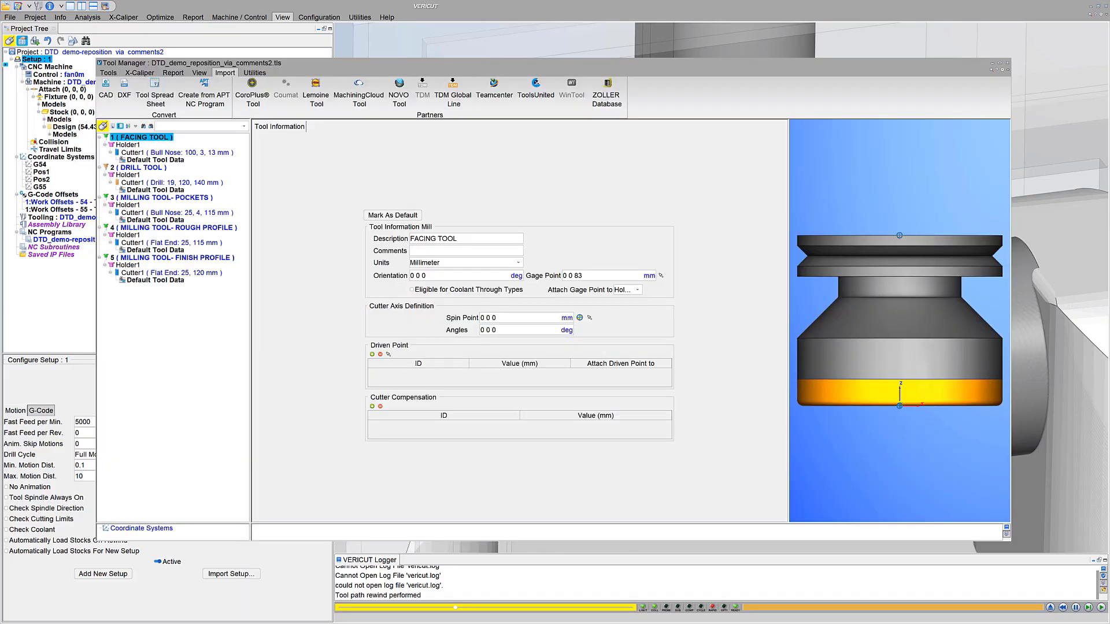
pyautogui.click(155, 160)
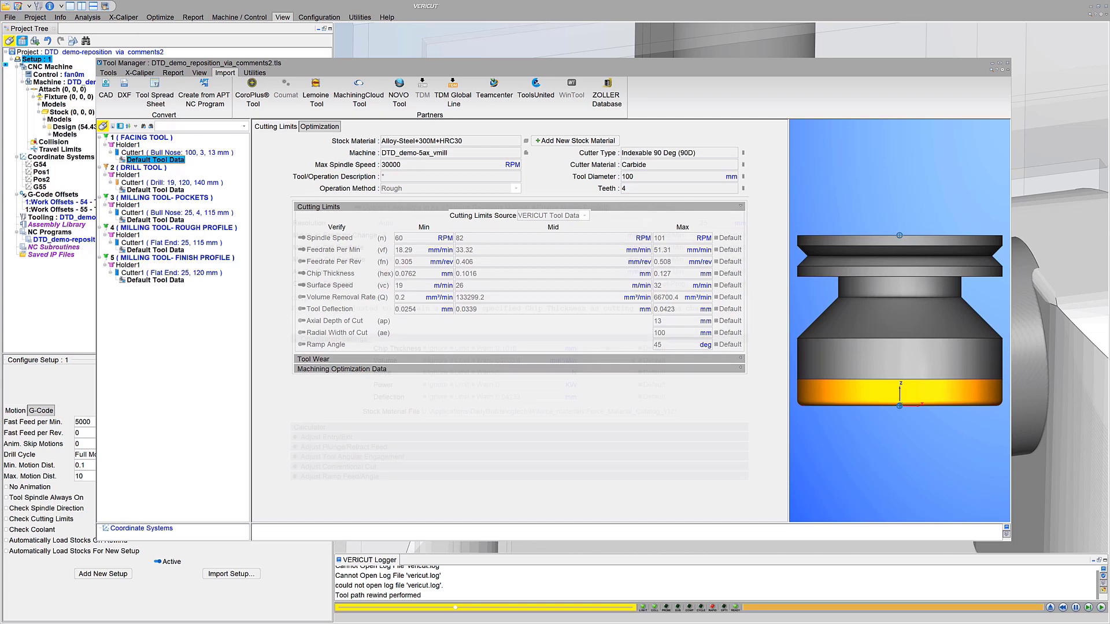
pyautogui.hotkey('ctrl', 'Tab')
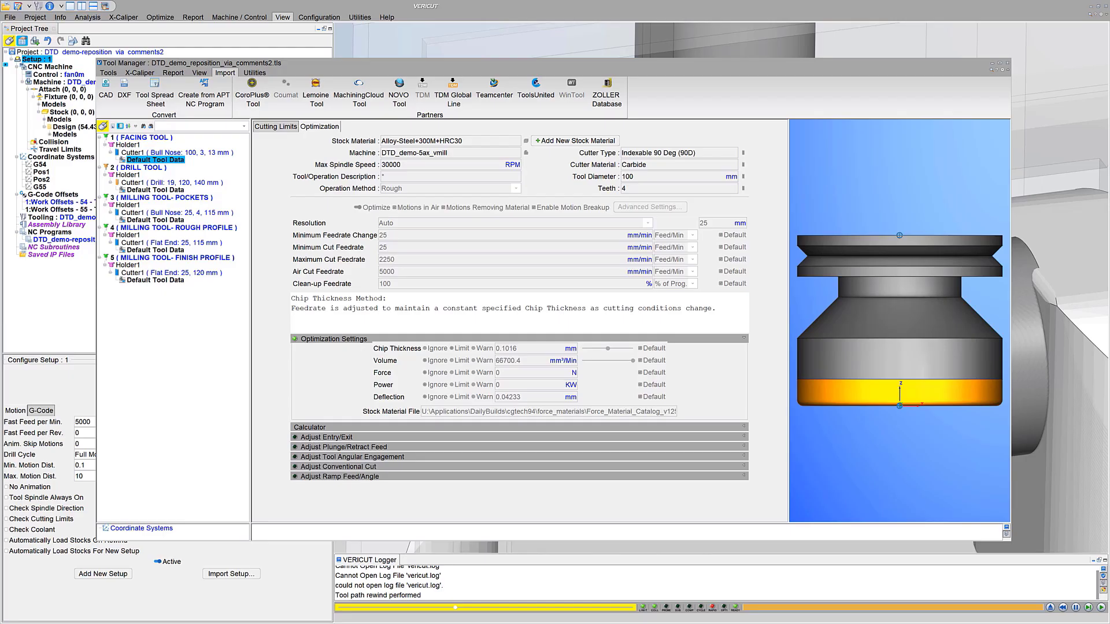
# Add an Alloy-Steel+300M+HRC30 stock material record described as FACING TOOL-FINISH with the Finish operation method.
pyautogui.click(575, 140)
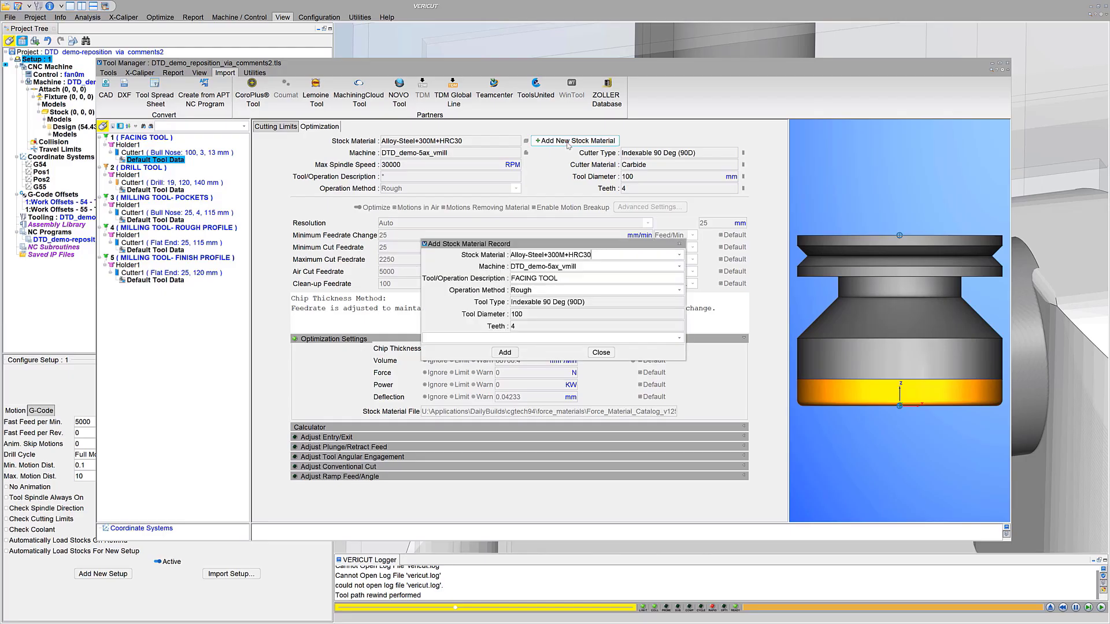
pyautogui.click(577, 278)
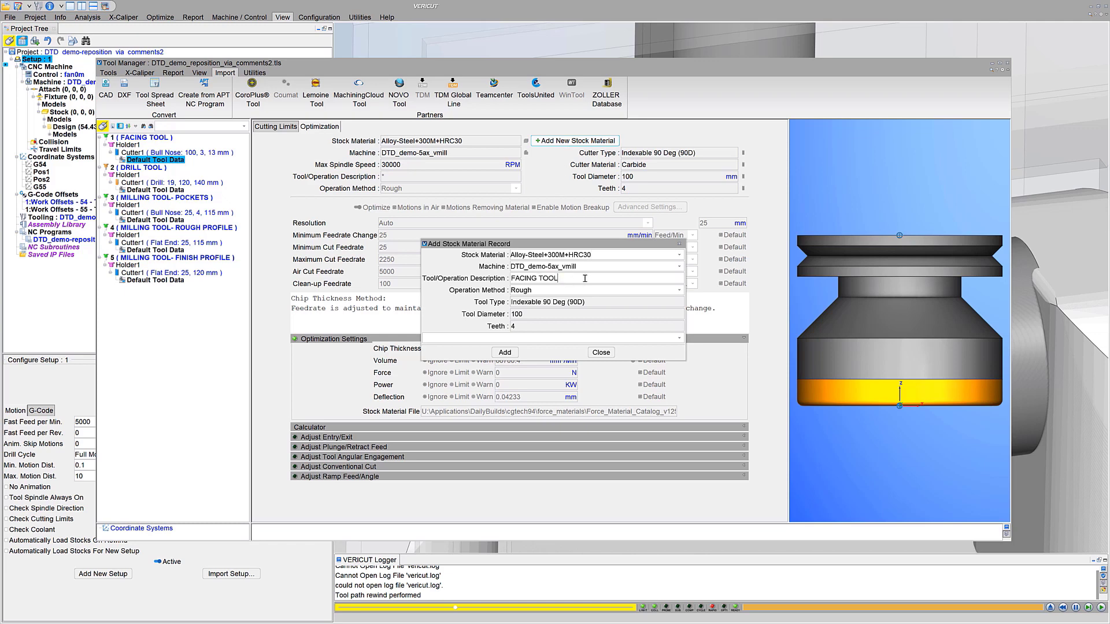
pyautogui.write('-FINISH')
pyautogui.click(578, 290)
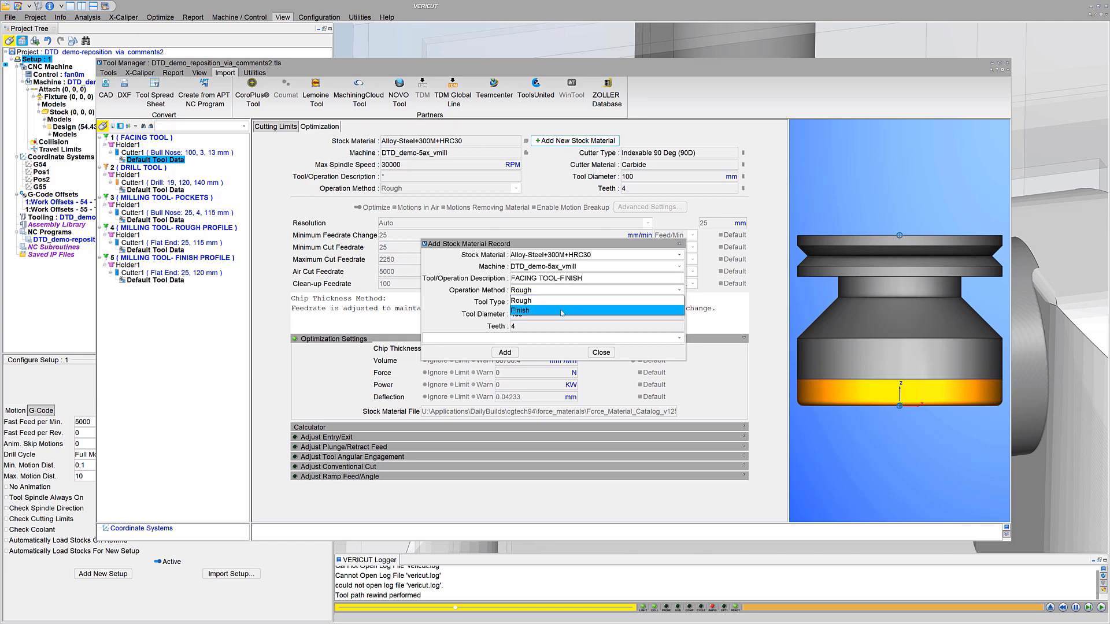
pyautogui.click(558, 307)
pyautogui.click(505, 352)
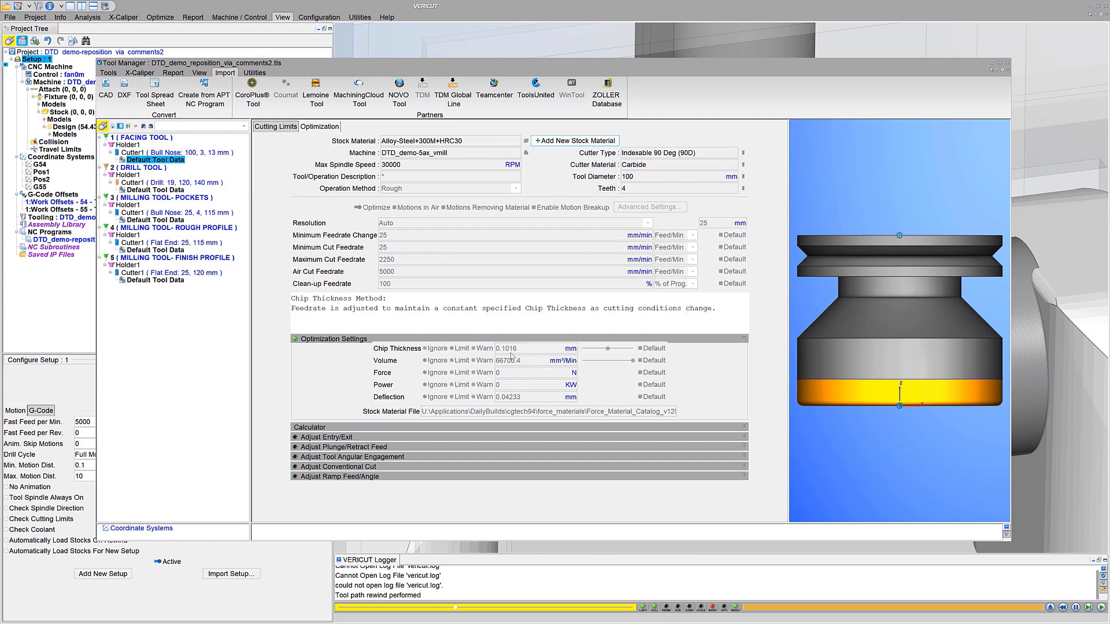
# Override the default chip thickness of the facing tool's finish record with a custom value and unlock its deflection setting from default.
pyautogui.click(639, 348)
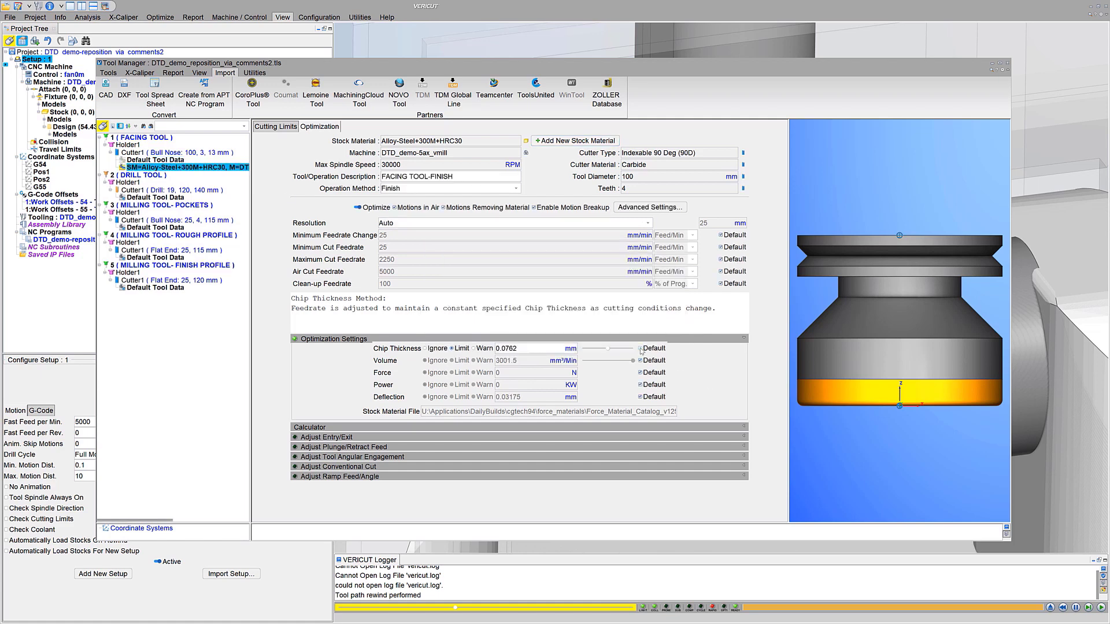
pyautogui.moveTo(518, 348); pyautogui.dragTo(502, 348)
pyautogui.write('9')
pyautogui.click(640, 397)
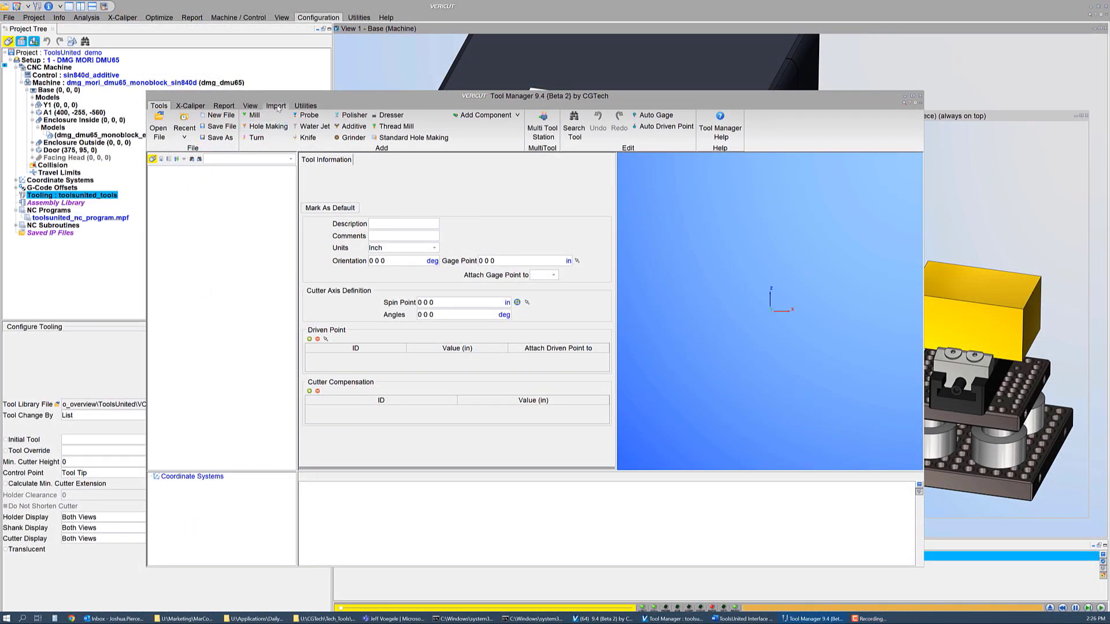
# Import all tools from the ToolsUnited file example_tools.zip into the empty tool library.
pyautogui.click(276, 105)
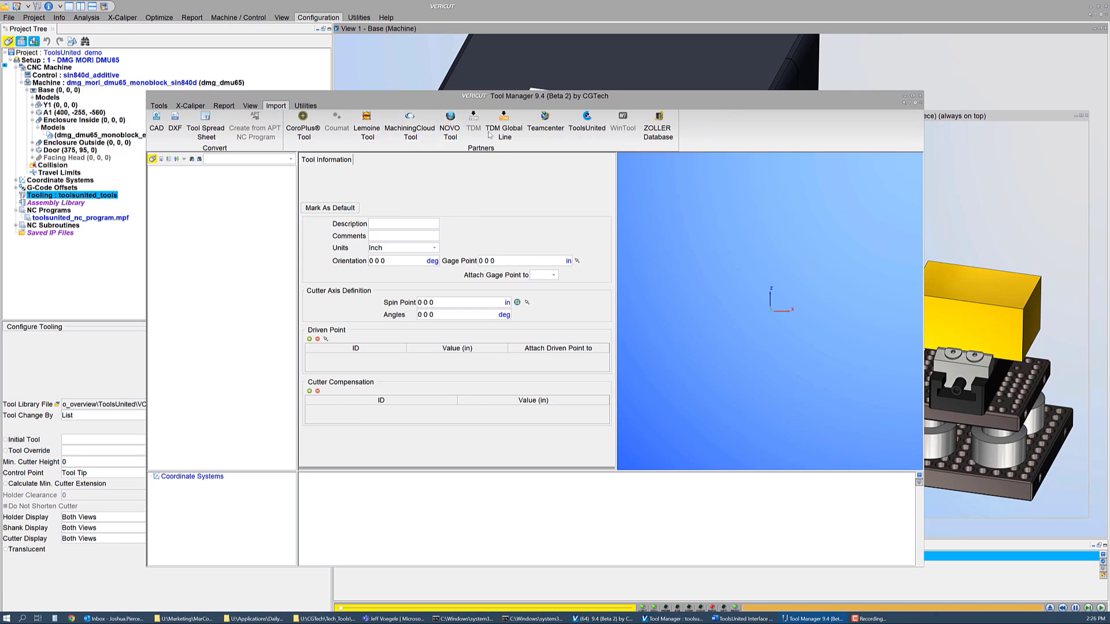
pyautogui.click(602, 140)
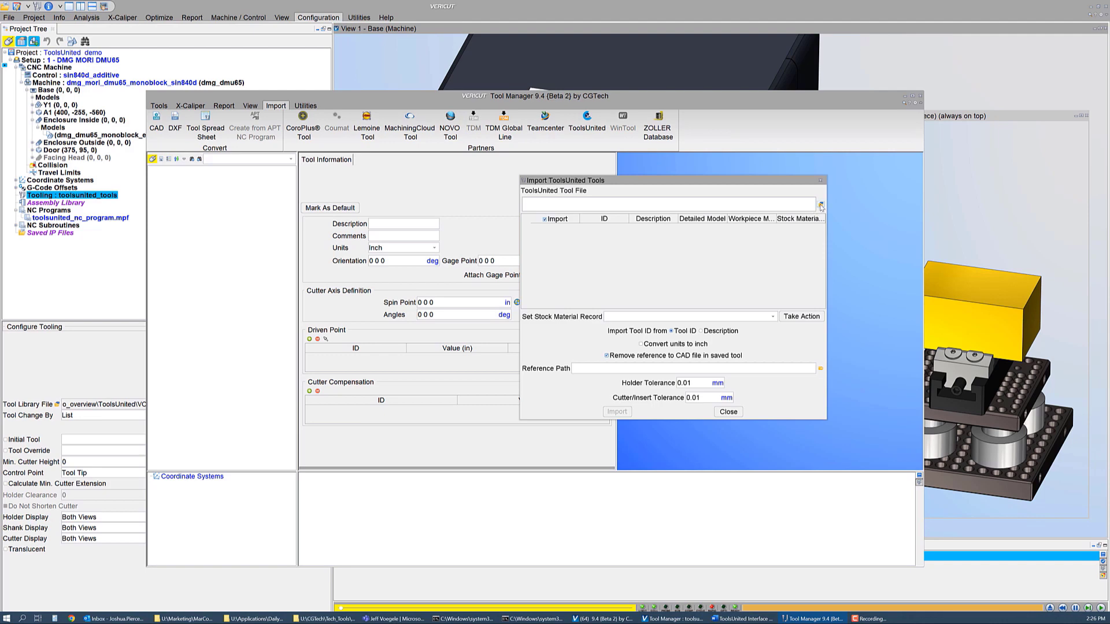
pyautogui.click(820, 206)
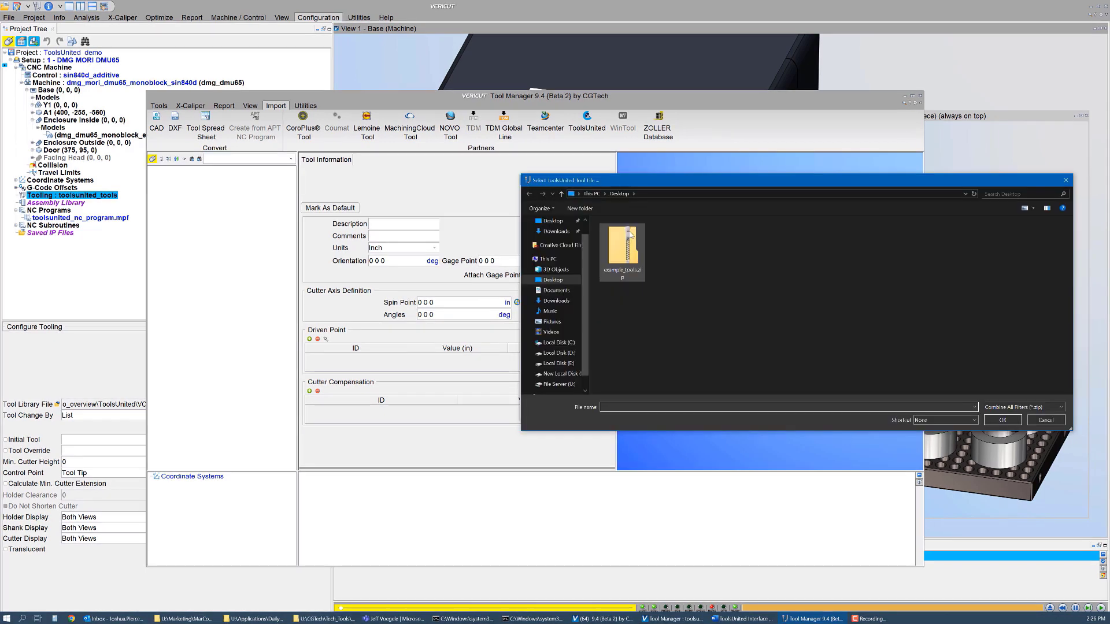
pyautogui.doubleClick(630, 234)
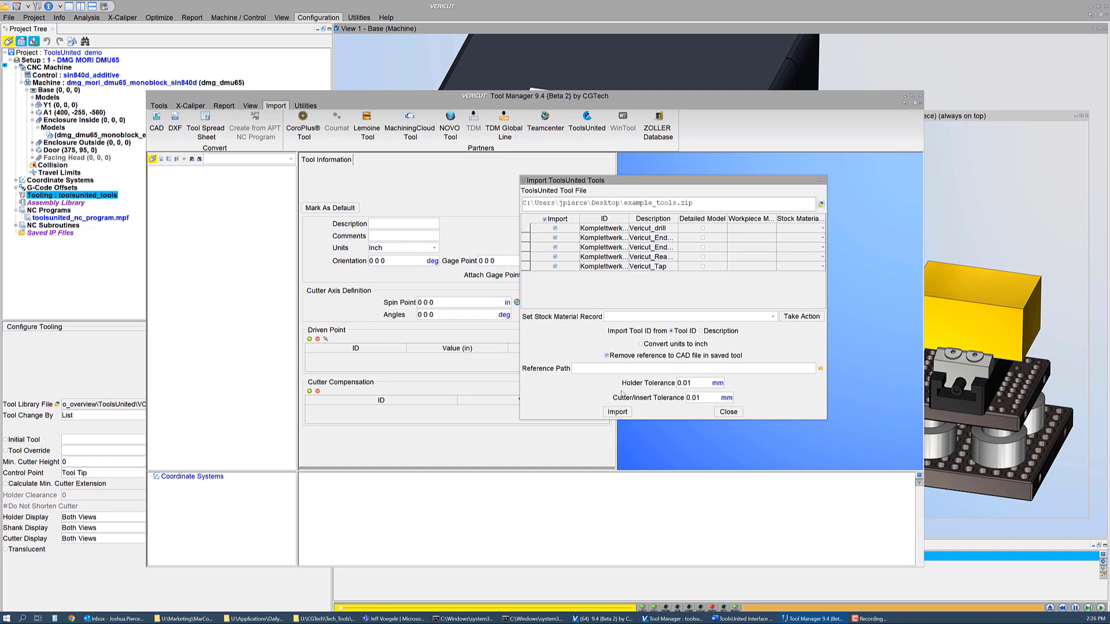
pyautogui.click(620, 413)
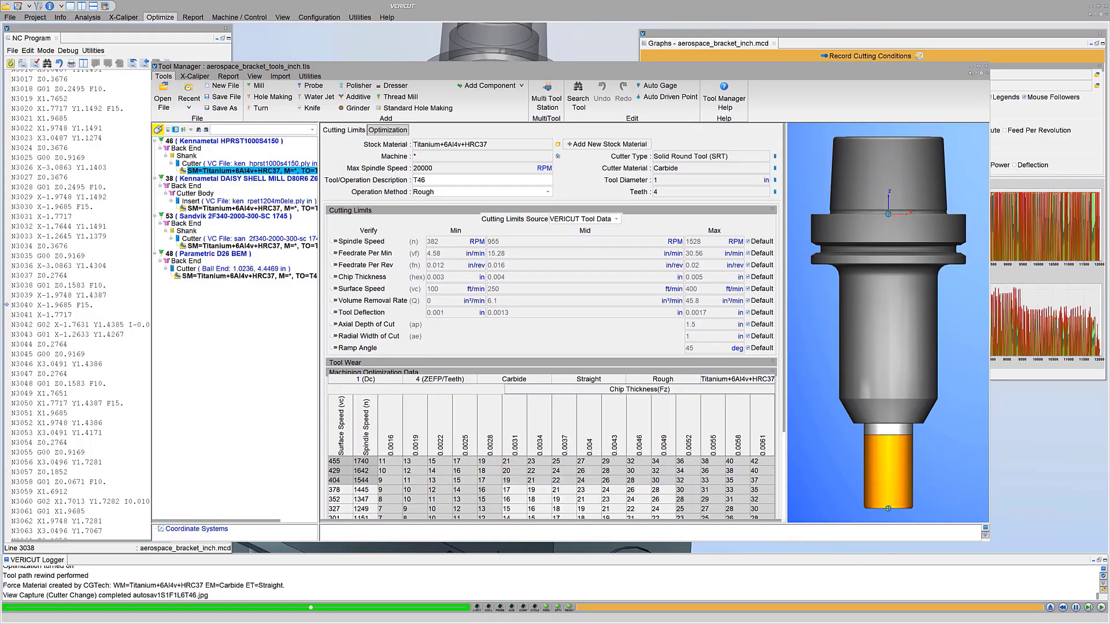
# Examine the machining optimization data table of tool 46's Titanium+6Al4v+HRC37 record.
pyautogui.scroll(-5, 554, 321)
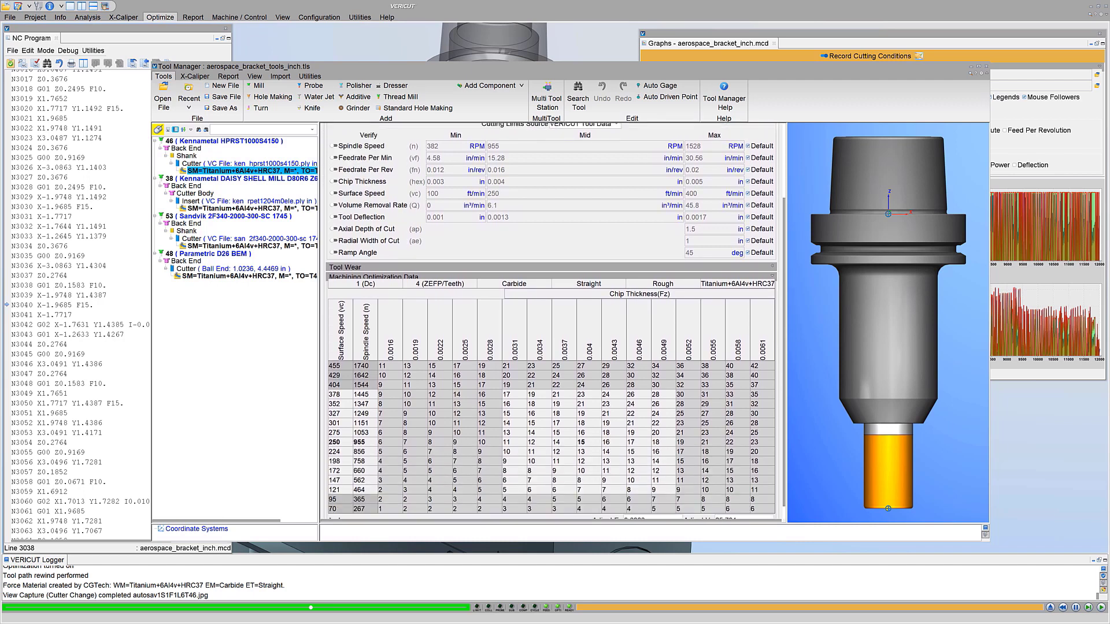